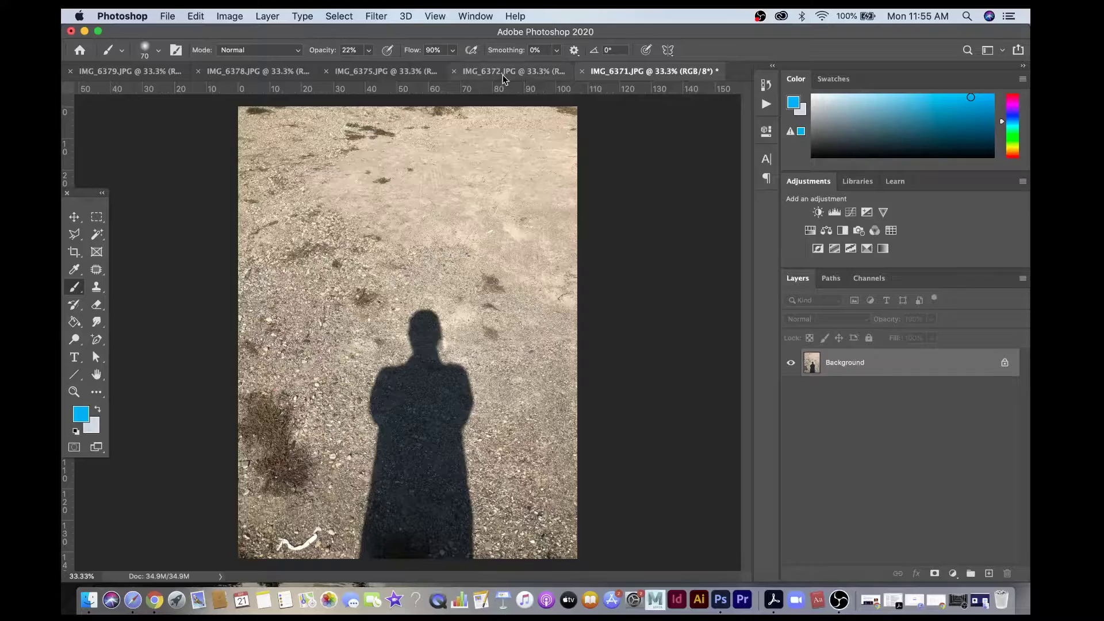
# Combine the other open shadow photos into the IMG_6379.JPG document as separate layers and shift the topmost photo sideways.
pyautogui.click(160, 73)
pyautogui.moveTo(628, 80); pyautogui.dragTo(626, 161)
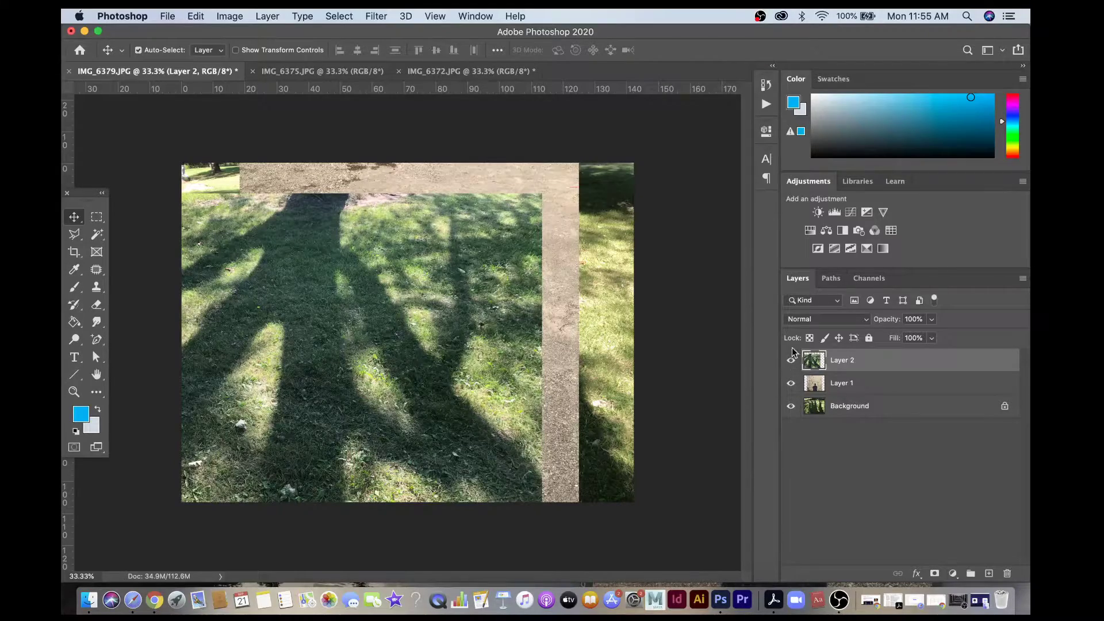
pyautogui.click(310, 70)
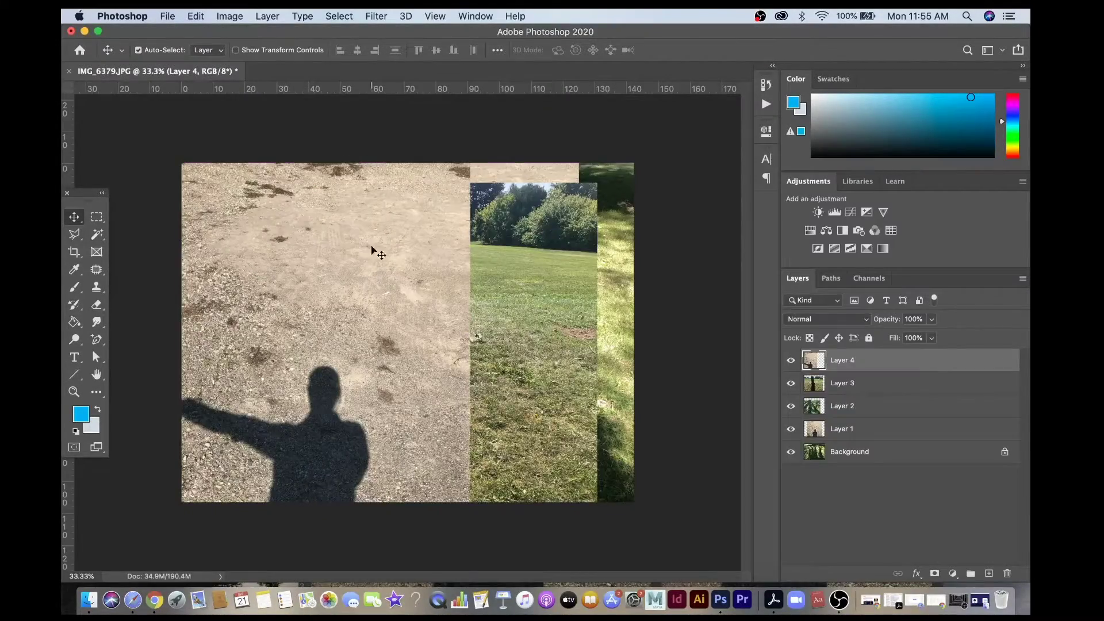
pyautogui.moveTo(324, 345); pyautogui.dragTo(390, 345)
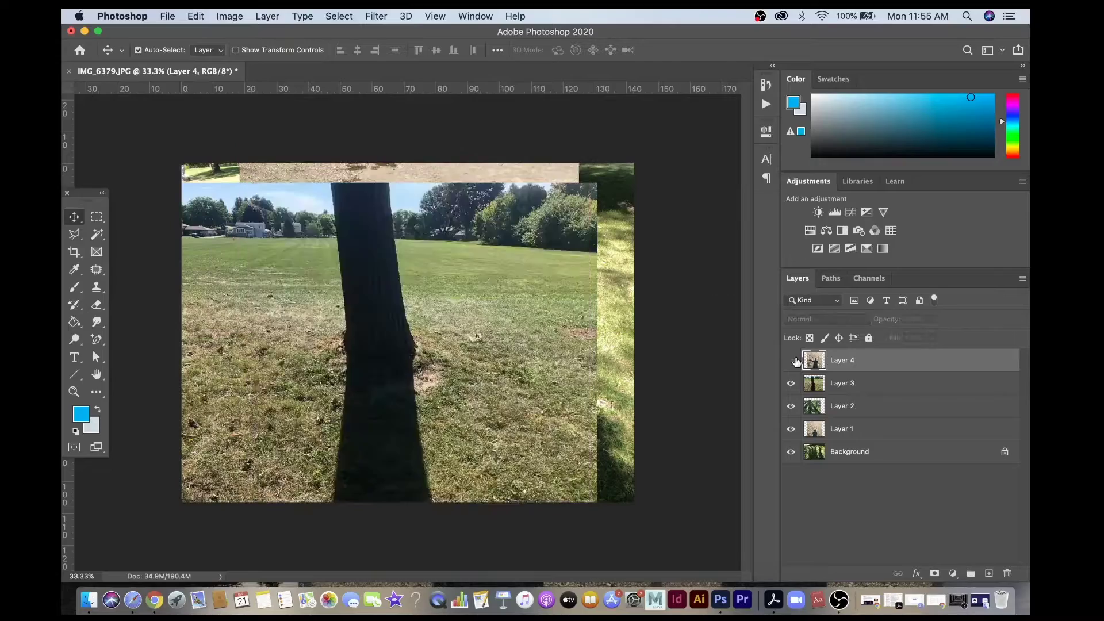
# Hide Layers 2, 3 and 4, and move the Layer 1 shadow photo up to the canvas's bottom edge.
pyautogui.moveTo(790, 360); pyautogui.dragTo(787, 407)
pyautogui.click(789, 429)
pyautogui.click(789, 429)
pyautogui.click(788, 429)
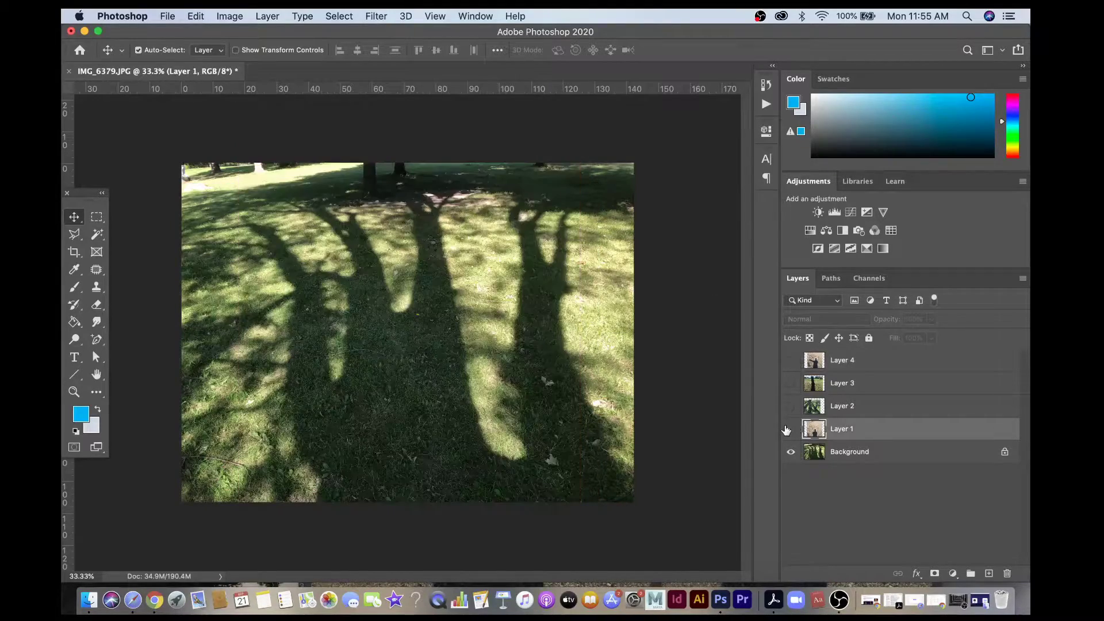
pyautogui.click(789, 429)
pyautogui.moveTo(511, 407); pyautogui.dragTo(509, 321)
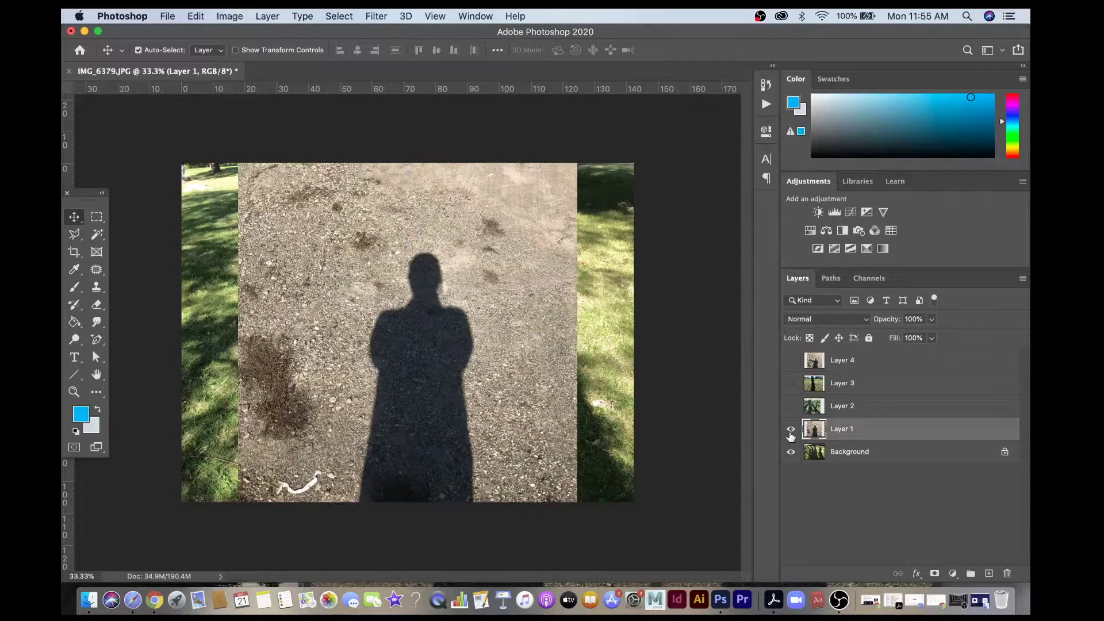
# Duplicate Layer 1, hide the original, and apply Levels to the copy with input values 77, 1 and 168.
pyautogui.moveTo(972, 439); pyautogui.dragTo(989, 573)
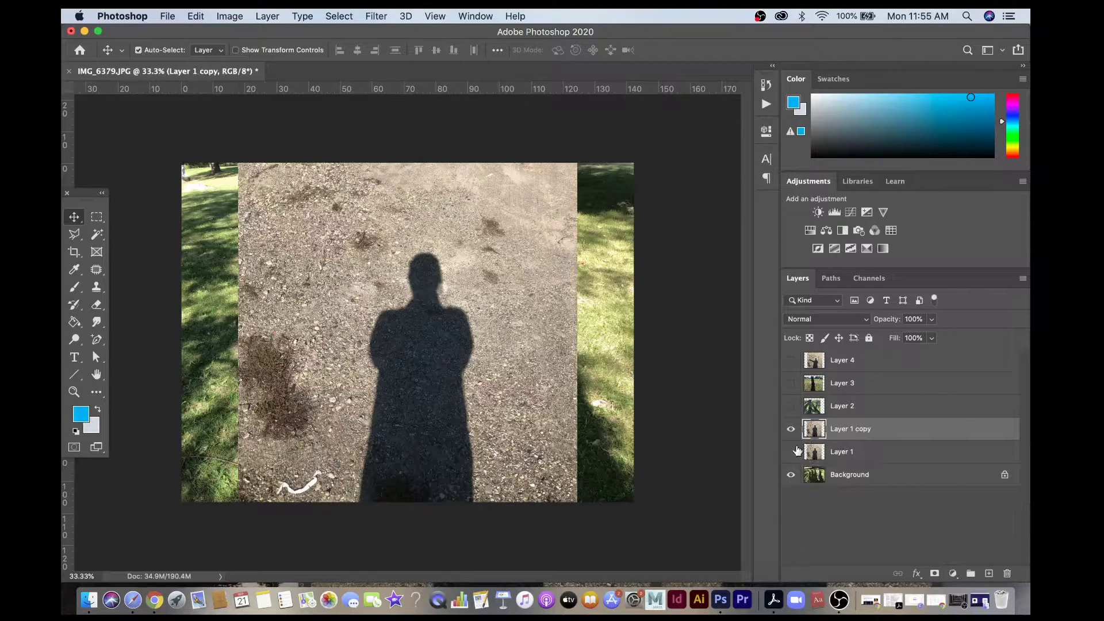
pyautogui.click(239, 17)
pyautogui.moveTo(240, 53)
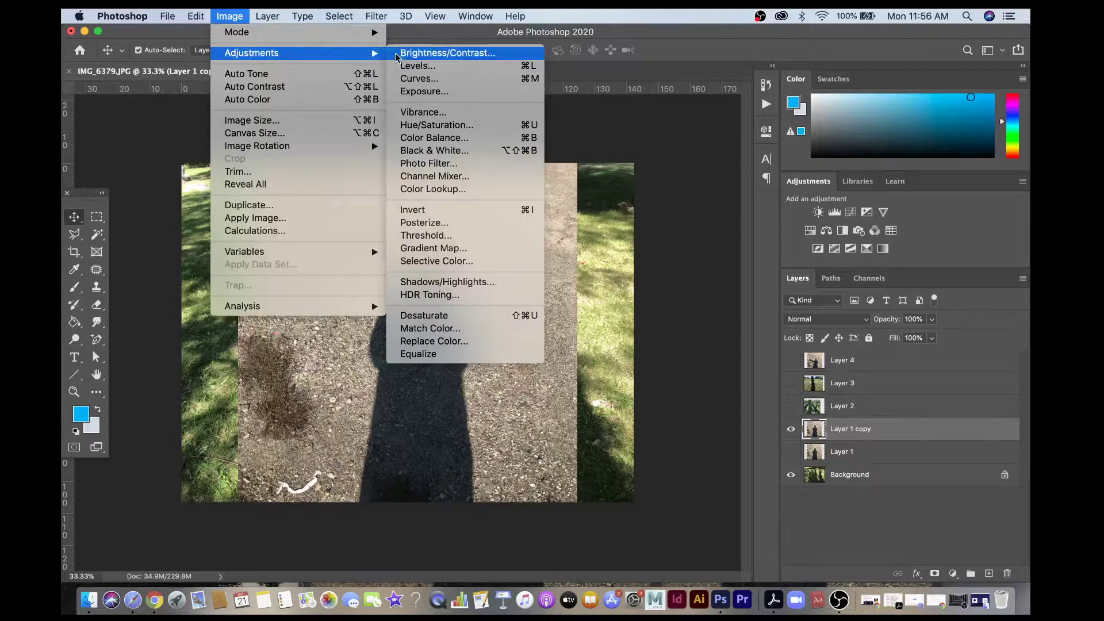
pyautogui.click(418, 65)
pyautogui.moveTo(860, 256); pyautogui.dragTo(802, 256)
pyautogui.moveTo(730, 257)
pyautogui.mouseDown()
pyautogui.moveTo(756, 256)
pyautogui.moveTo(727, 257)
pyautogui.moveTo(741, 256)
pyautogui.mouseUp()
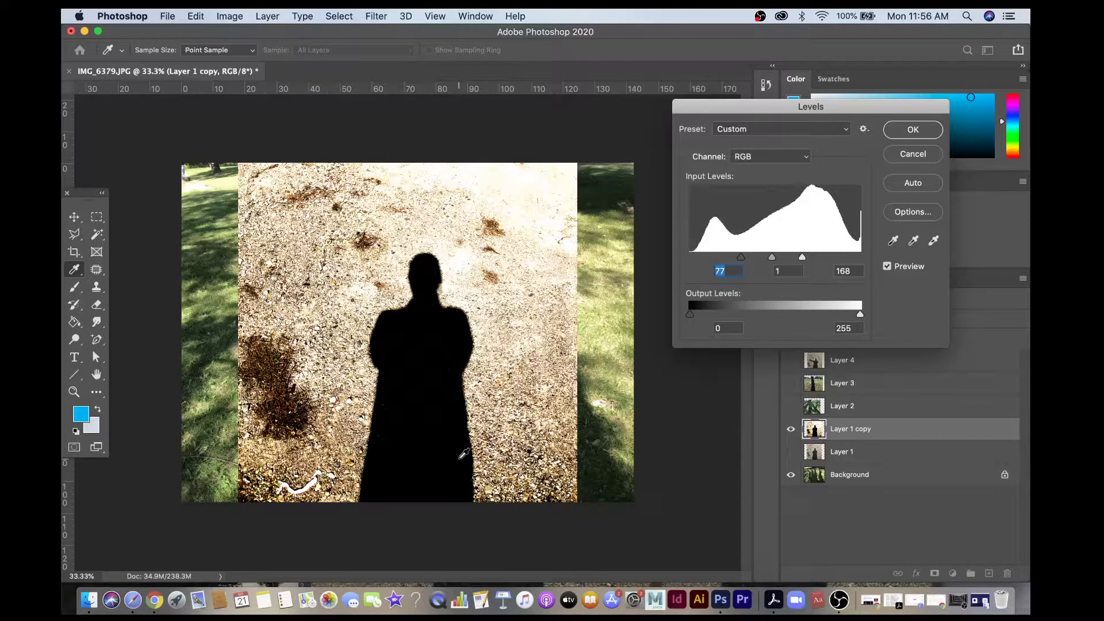
pyautogui.press('Return')
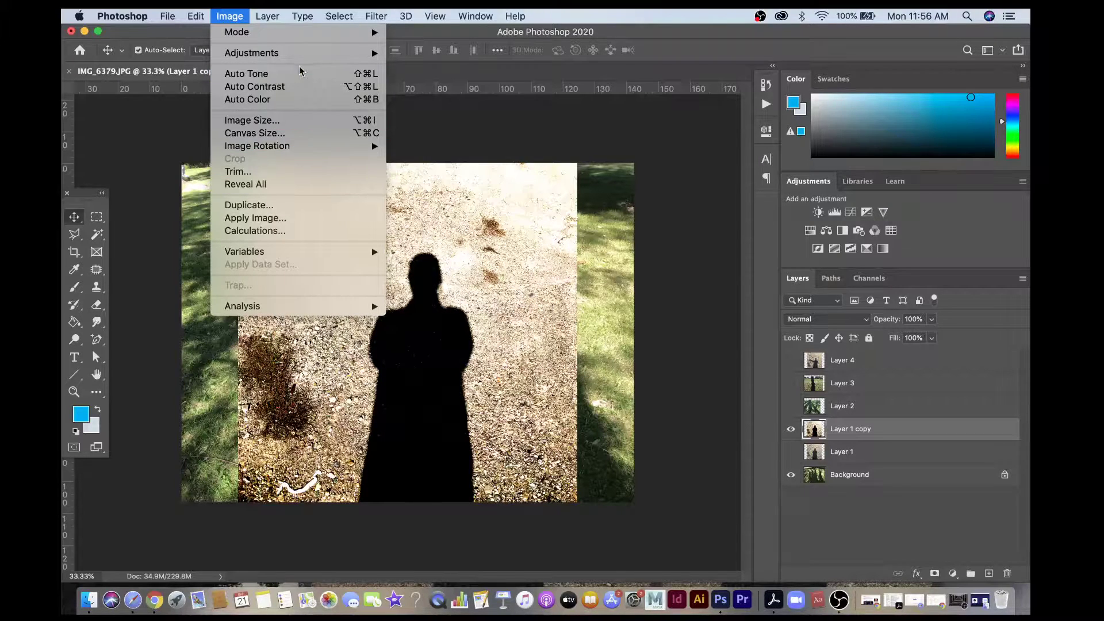
# Convert Layer 1 copy to black and white using the Default preset.
pyautogui.moveTo(299, 59)
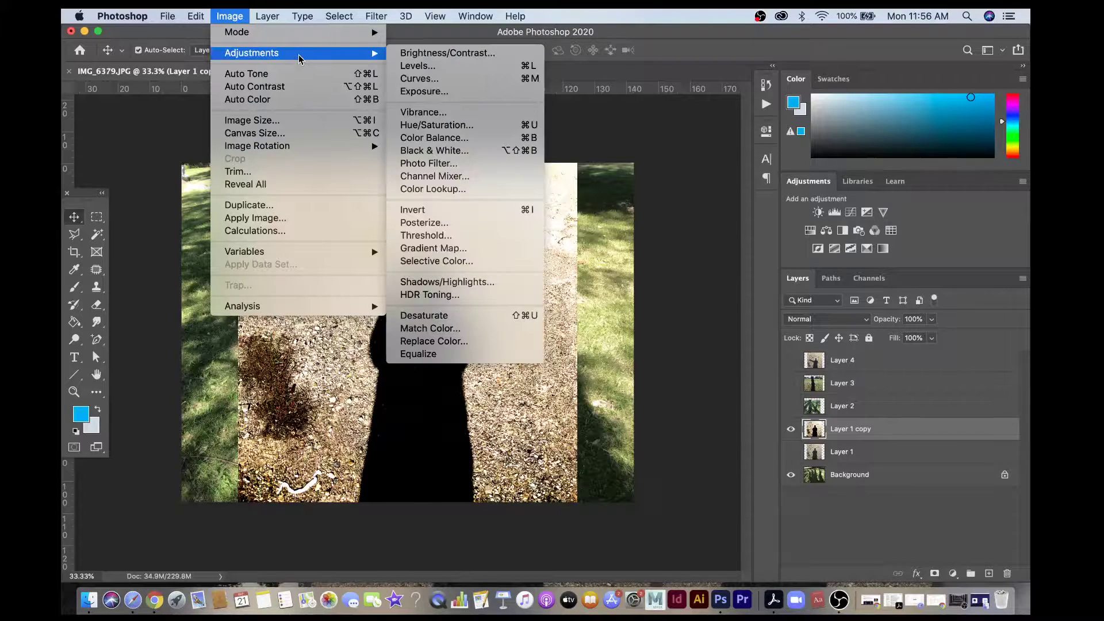
pyautogui.click(450, 151)
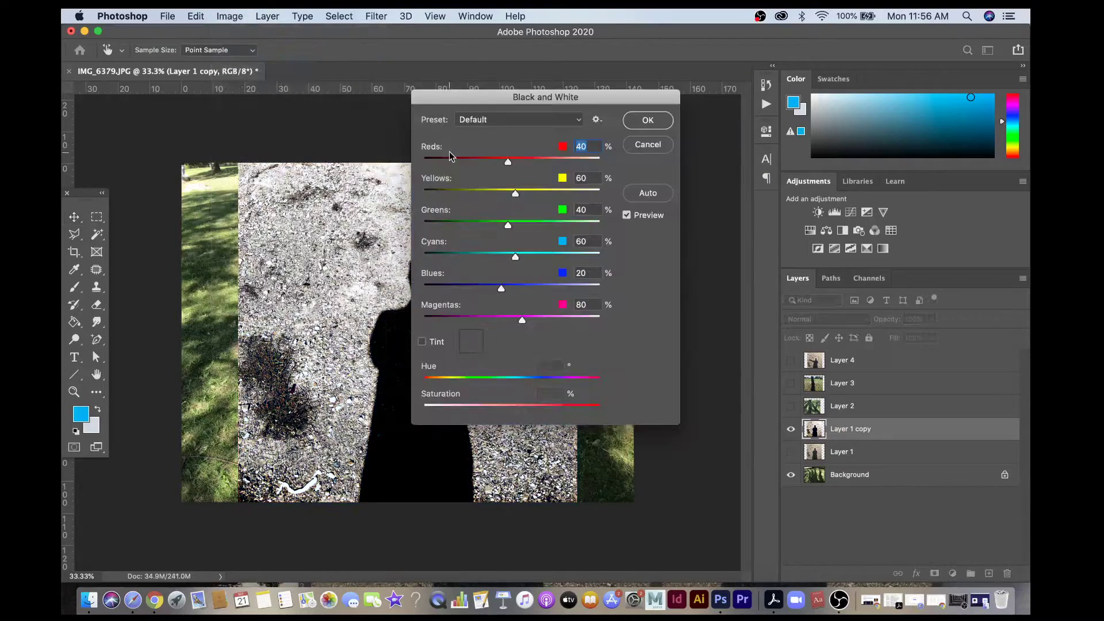
pyautogui.press('Return')
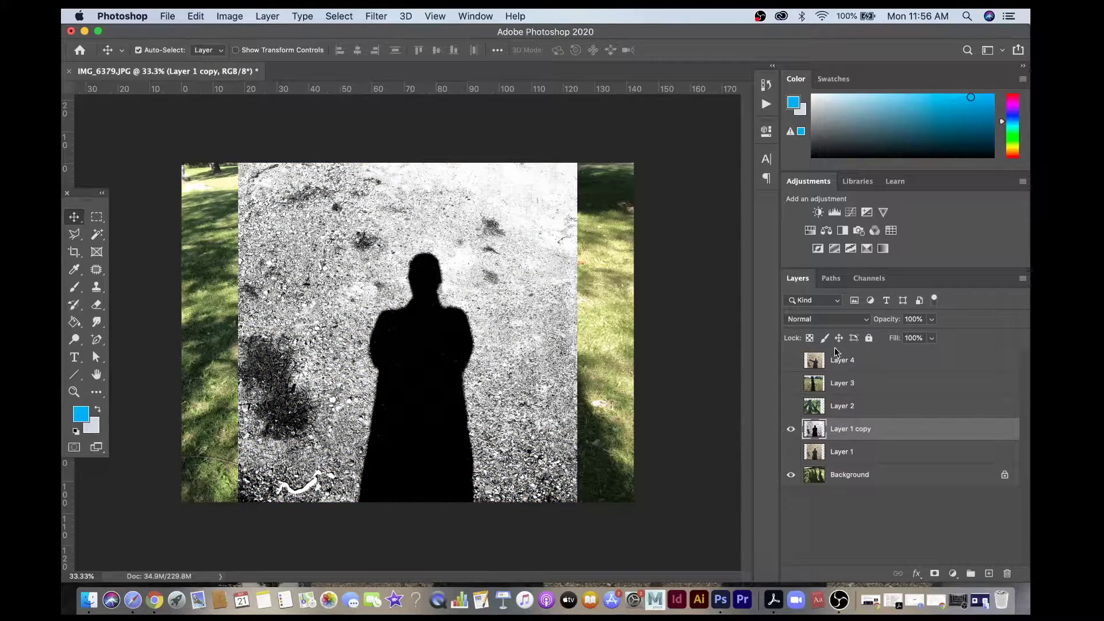
# Set Layer 1 copy's blend mode to Multiply and move its figure toward the left half of the canvas.
pyautogui.click(839, 320)
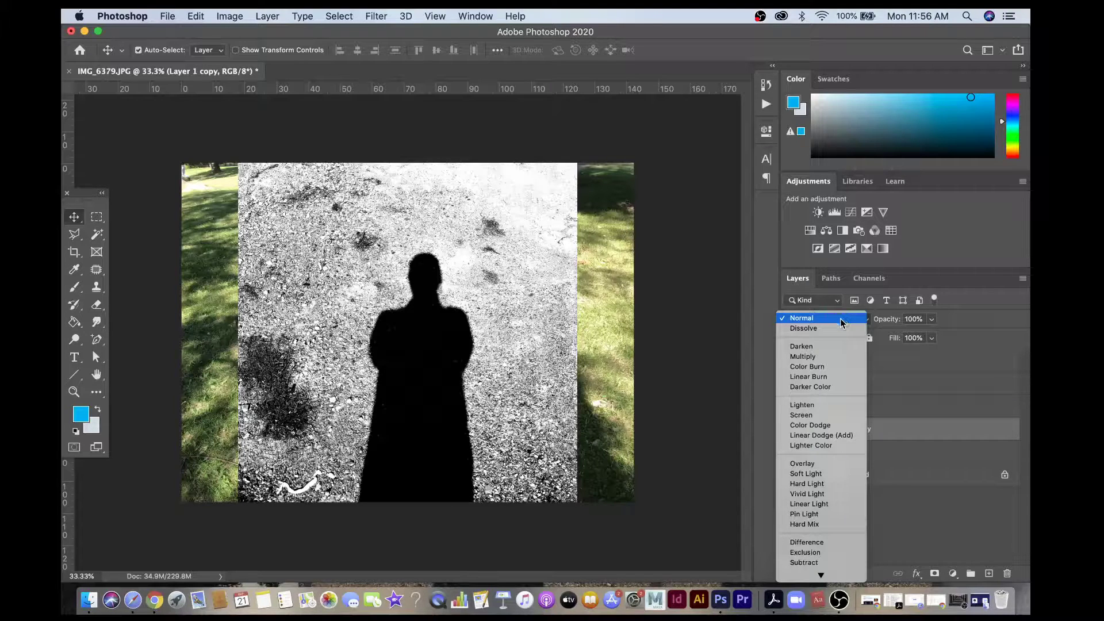
pyautogui.click(802, 356)
pyautogui.moveTo(405, 331); pyautogui.dragTo(349, 325)
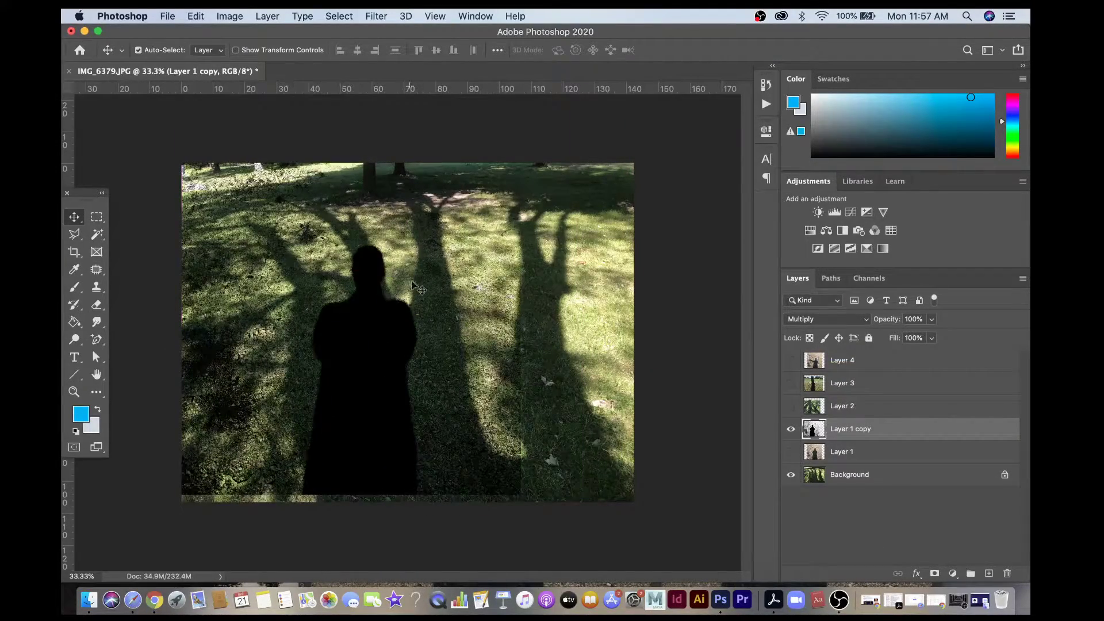
pyautogui.moveTo(350, 339)
pyautogui.mouseDown()
pyautogui.moveTo(439, 304)
pyautogui.moveTo(345, 316)
pyautogui.moveTo(342, 345)
pyautogui.mouseUp()
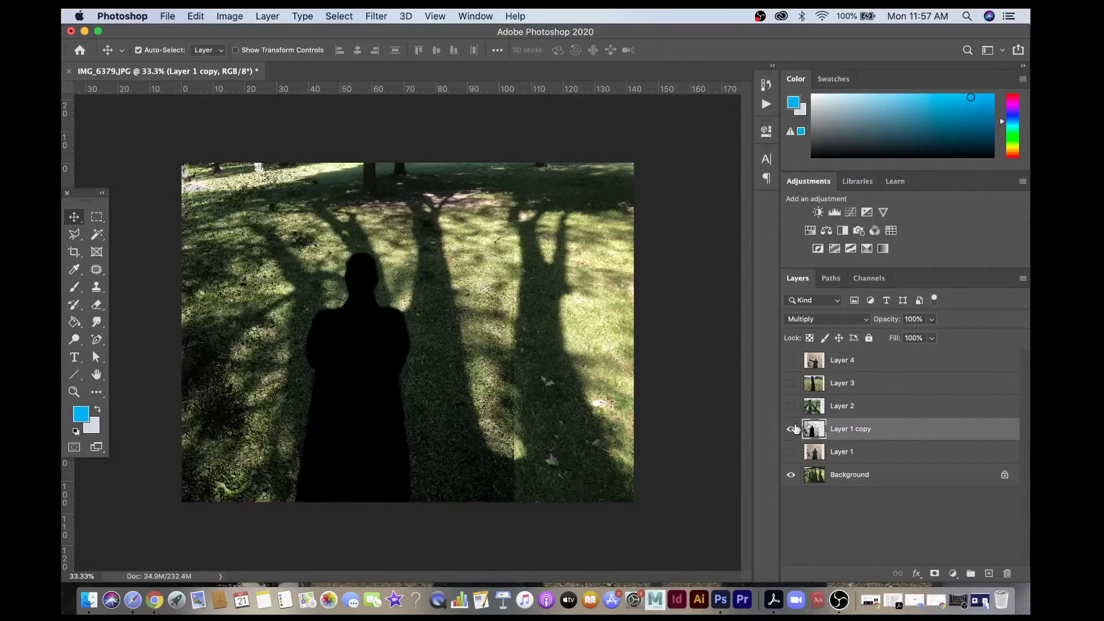
# Duplicate Layer 1 copy, move the duplicate toward the canvas's right side, and set its blend mode to Screen.
pyautogui.moveTo(901, 434); pyautogui.dragTo(989, 573)
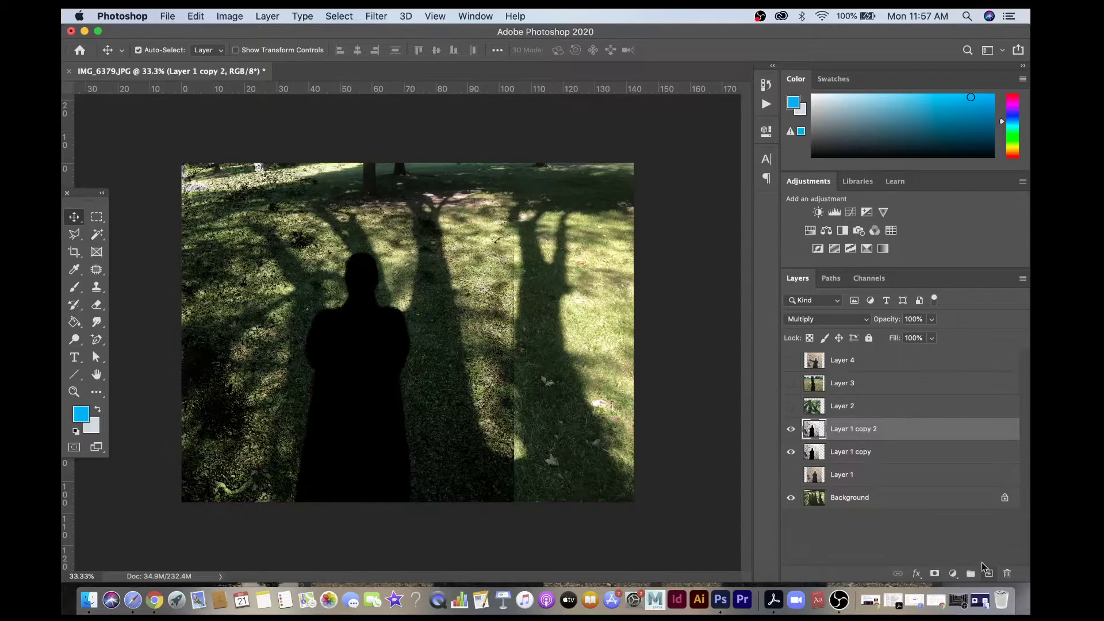
pyautogui.moveTo(362, 370); pyautogui.dragTo(521, 357)
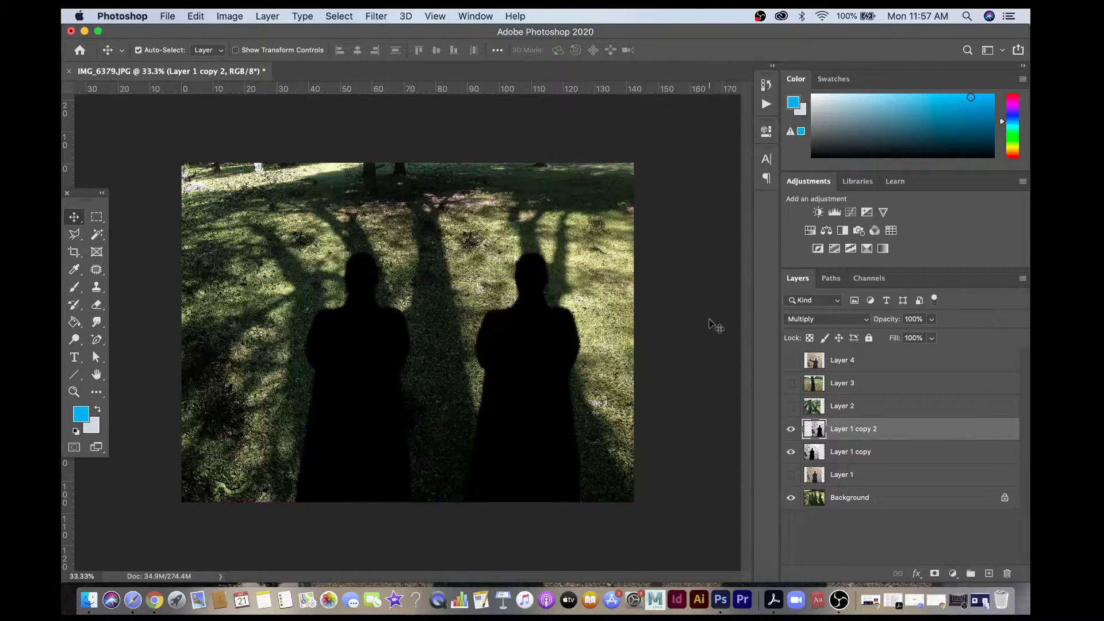
pyautogui.click(831, 319)
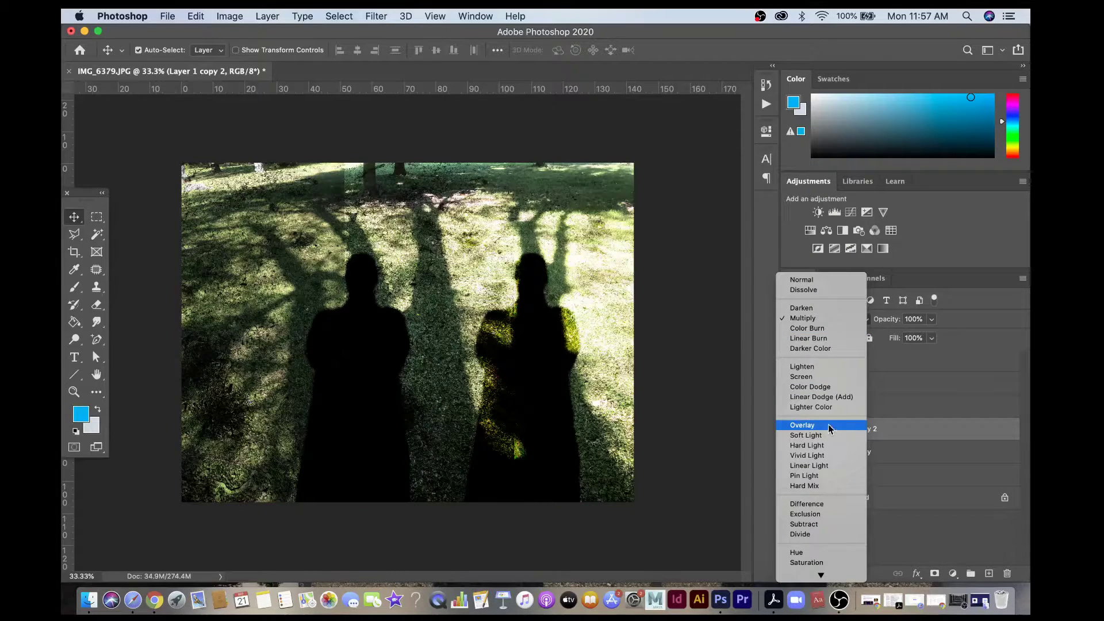
pyautogui.click(824, 377)
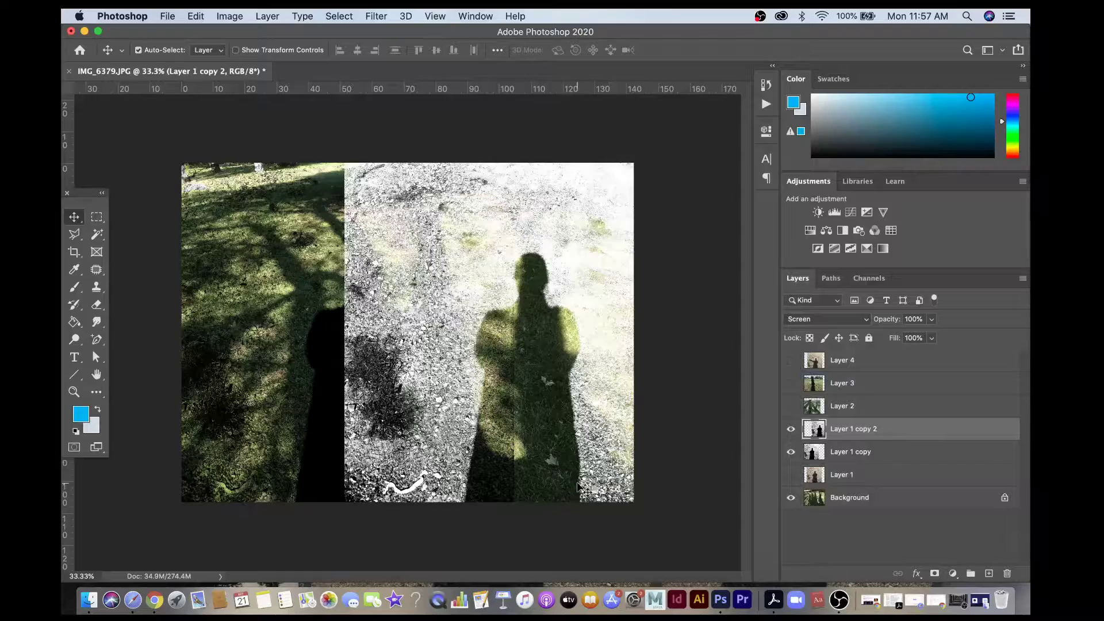
pyautogui.moveTo(560, 404); pyautogui.dragTo(617, 344)
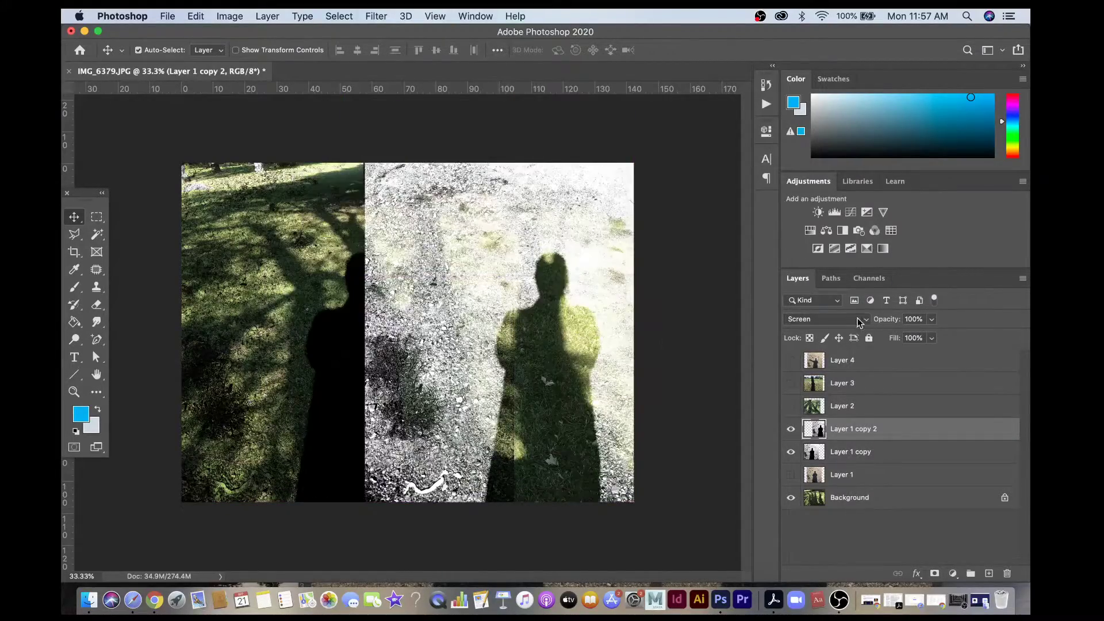
pyautogui.click(840, 319)
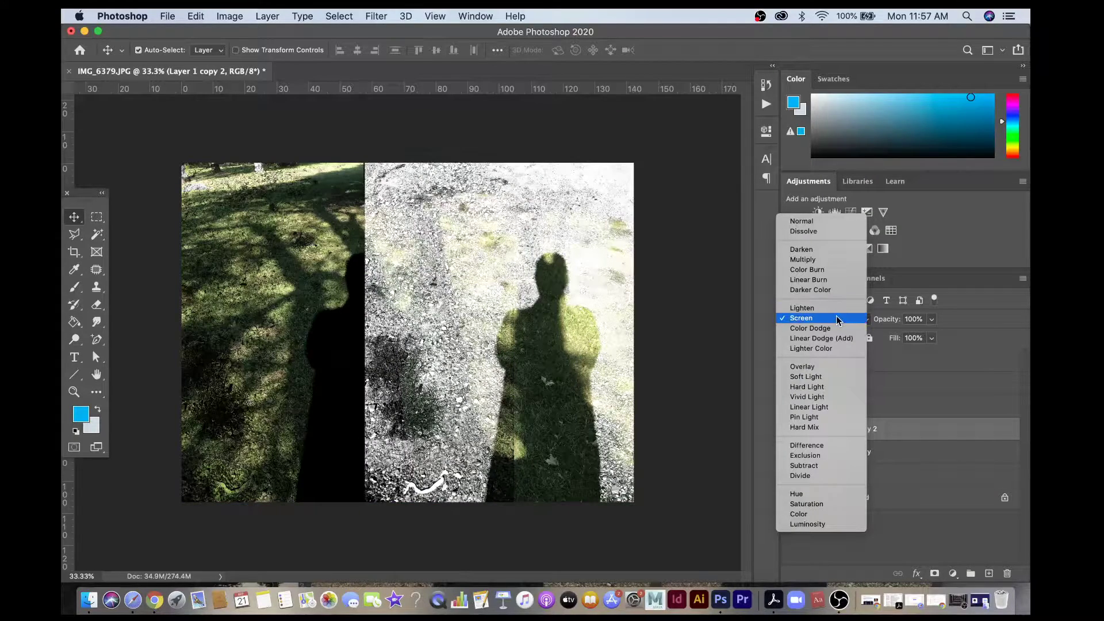
pyautogui.click(837, 318)
# Hide Layer 1 copy 2 and shift Layer 1 copy slightly left, keeping its Multiply blend mode.
pyautogui.click(791, 428)
pyautogui.click(843, 453)
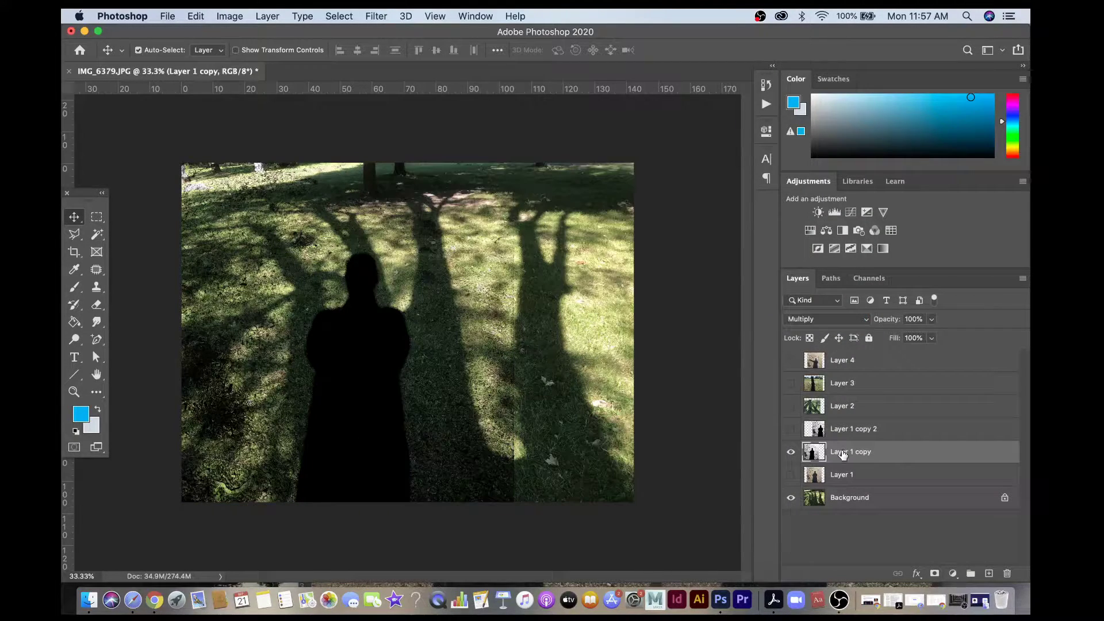
pyautogui.click(831, 315)
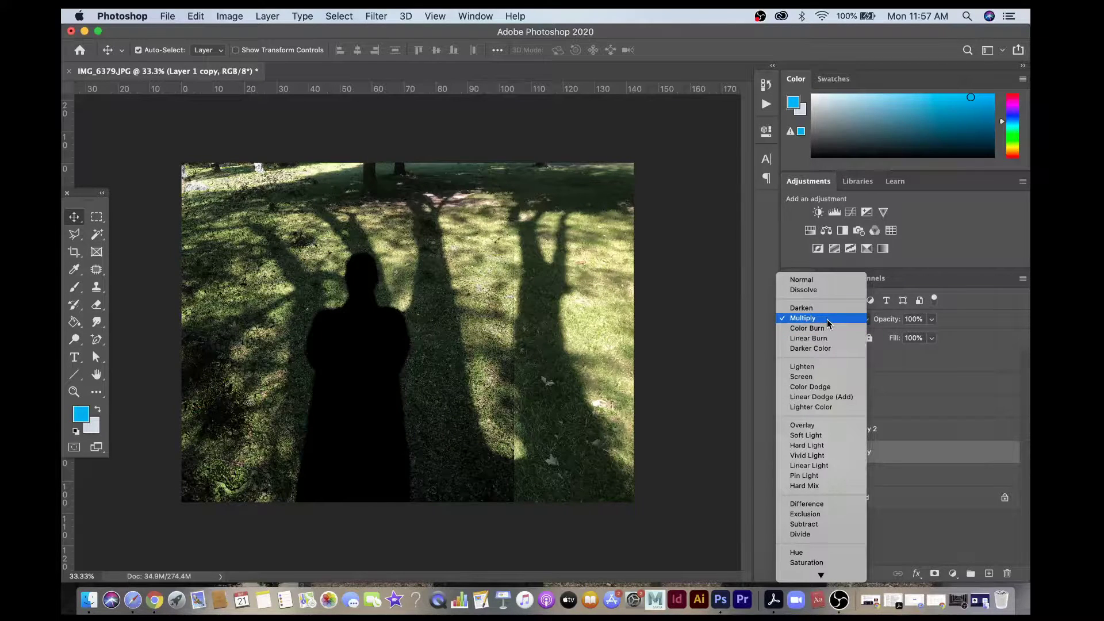
pyautogui.click(827, 319)
pyautogui.moveTo(469, 397); pyautogui.dragTo(451, 397)
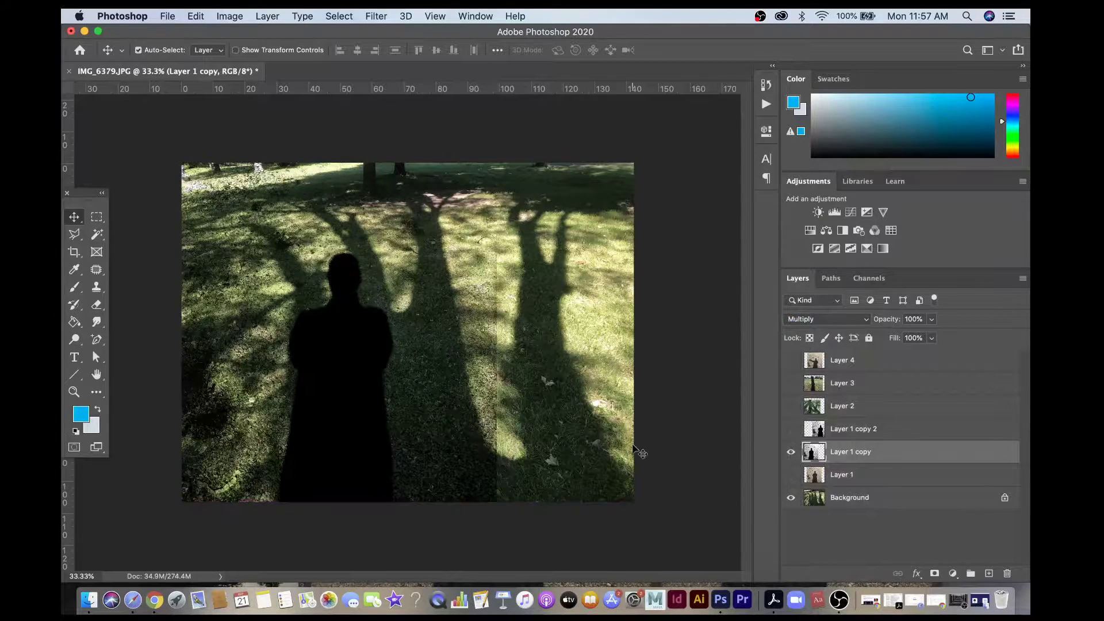
# Show Layer 1 copy 2, move its figure over the Multiply figure, and flip the layer vertically.
pyautogui.click(791, 430)
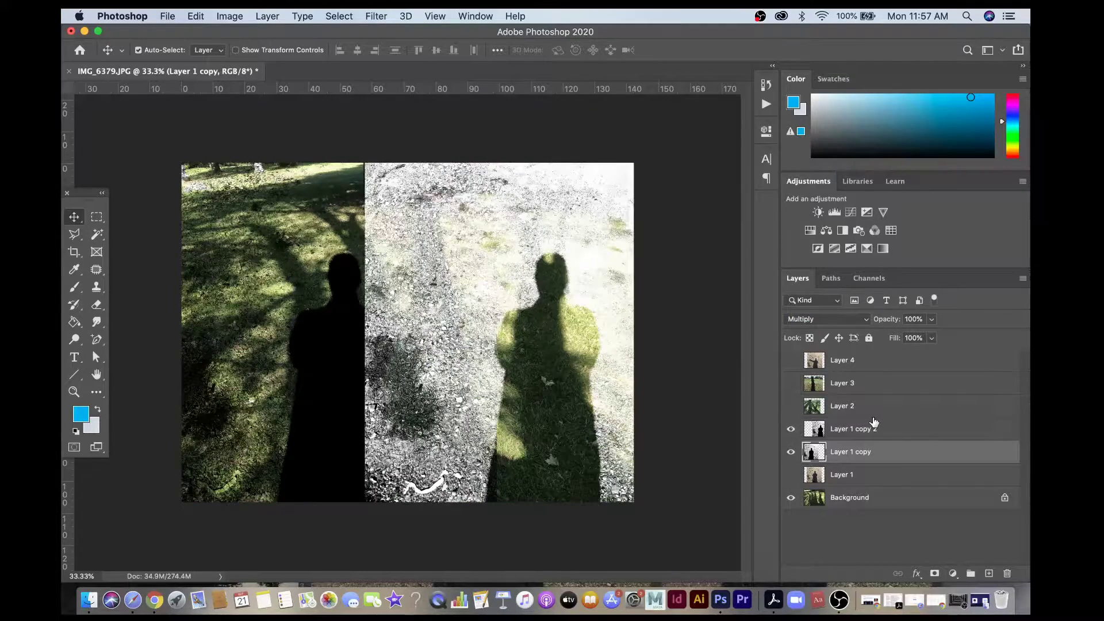
pyautogui.click(869, 425)
pyautogui.moveTo(575, 353); pyautogui.dragTo(400, 318)
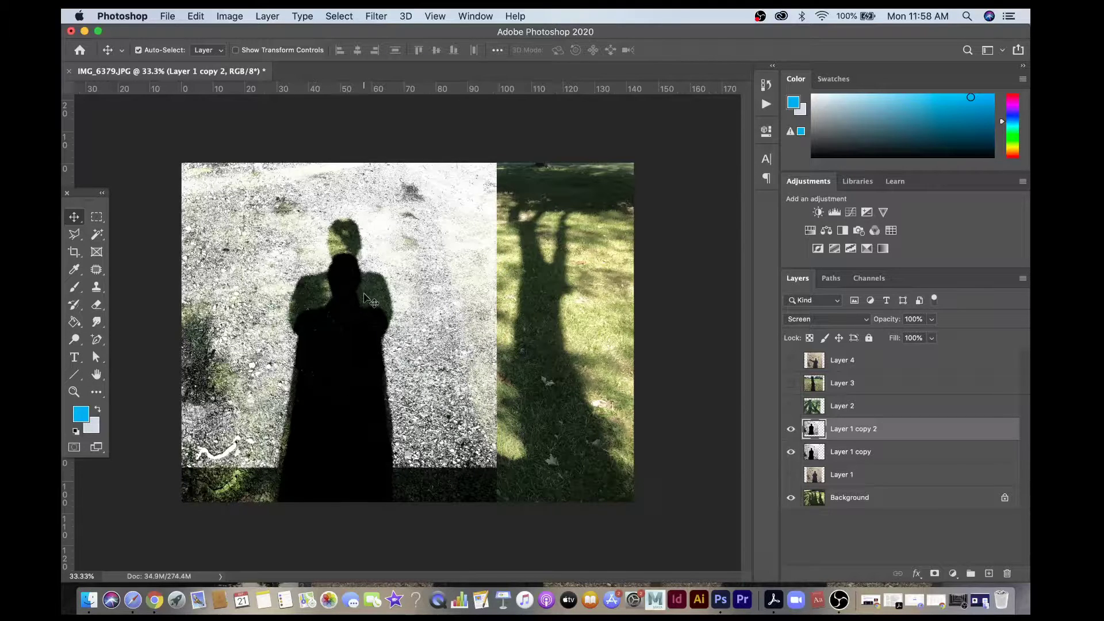
pyautogui.click(202, 22)
pyautogui.moveTo(266, 328)
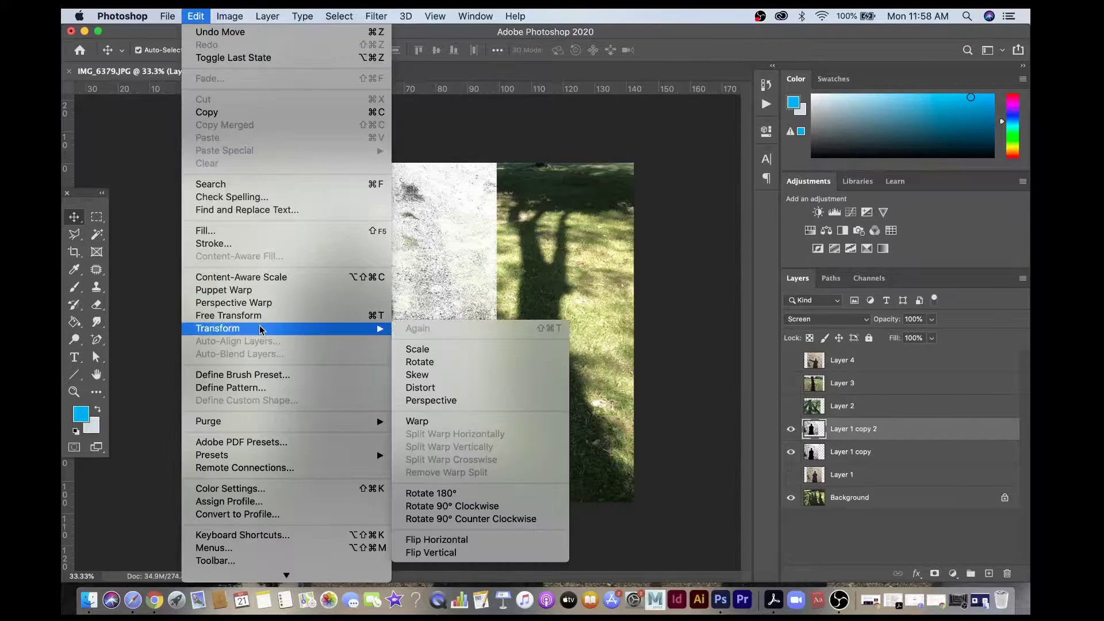
pyautogui.click(454, 552)
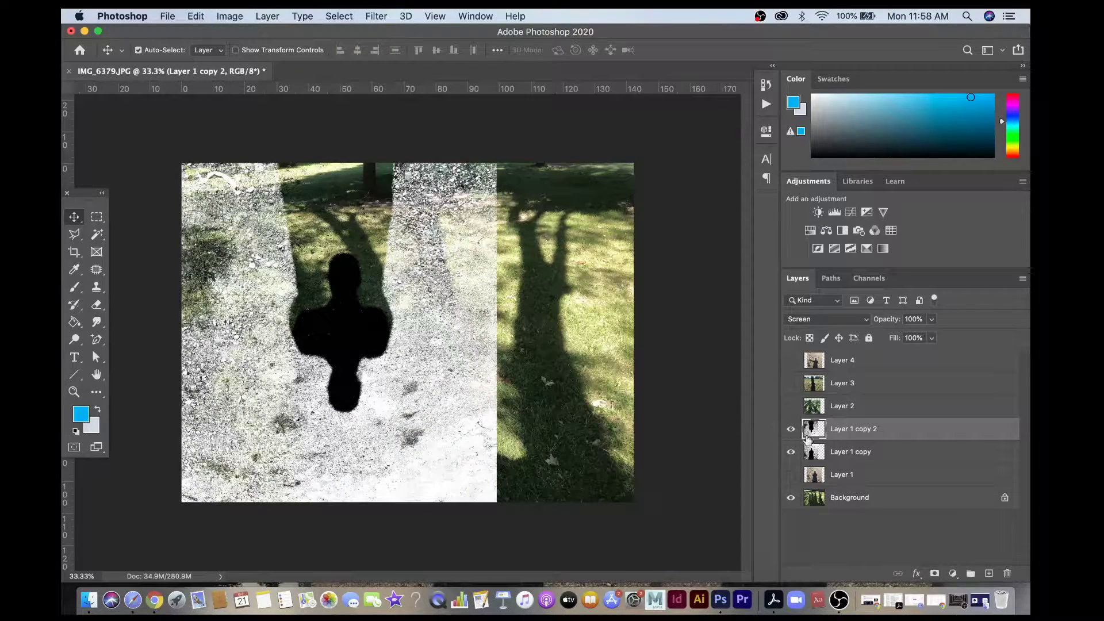
# Select Layer 1 copy and Layer 1 copy 2, move them down and right together, and scale them to about 117.45%.
pyautogui.keyDown('shift'); pyautogui.click(845, 454); pyautogui.keyUp('shift')
pyautogui.moveTo(459, 382); pyautogui.dragTo(500, 441)
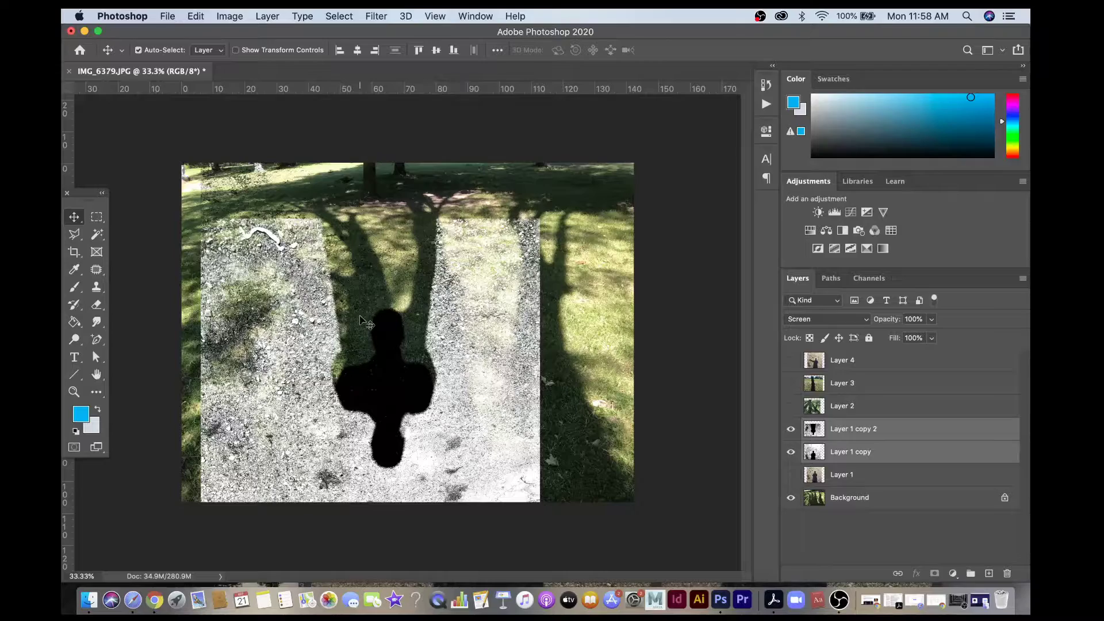
pyautogui.click(196, 16)
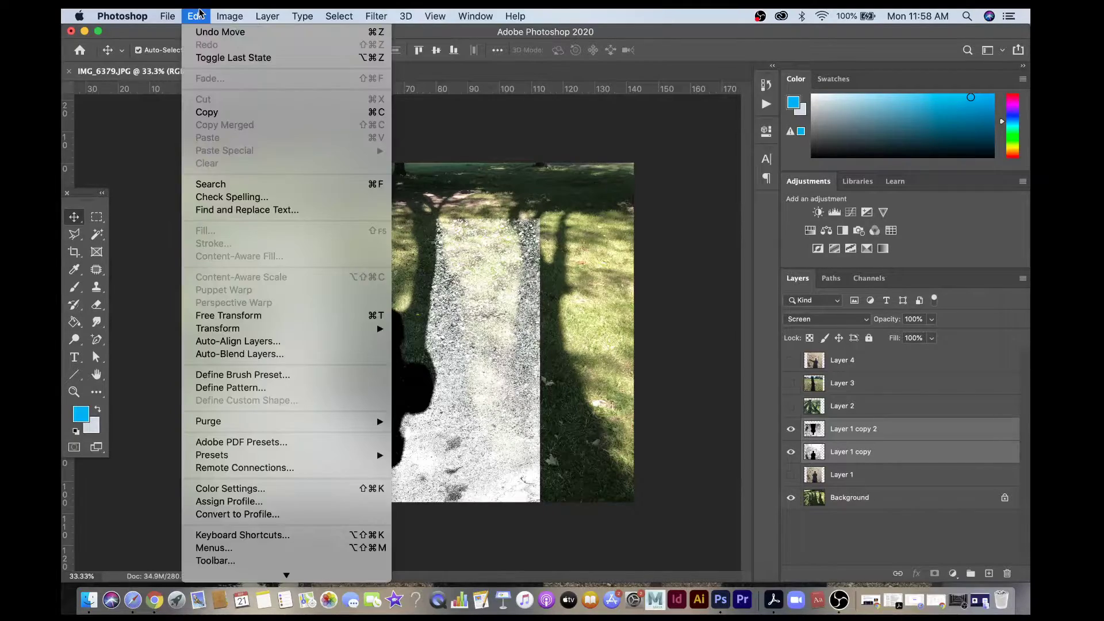
pyautogui.click(230, 316)
pyautogui.moveTo(540, 105); pyautogui.dragTo(599, 6)
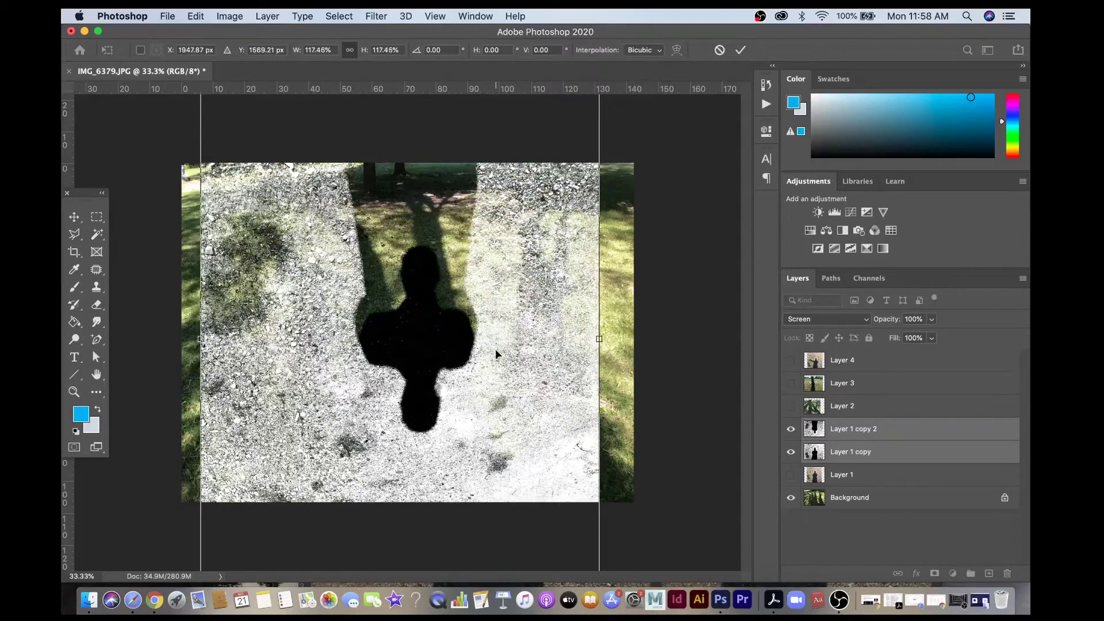
pyautogui.press('Return')
# Scale both selected shadow layers to 126.10% and position them so they cover the full canvas width.
pyautogui.press('z')
pyautogui.click(497, 355)
pyautogui.moveTo(496, 354); pyautogui.dragTo(150, 315)
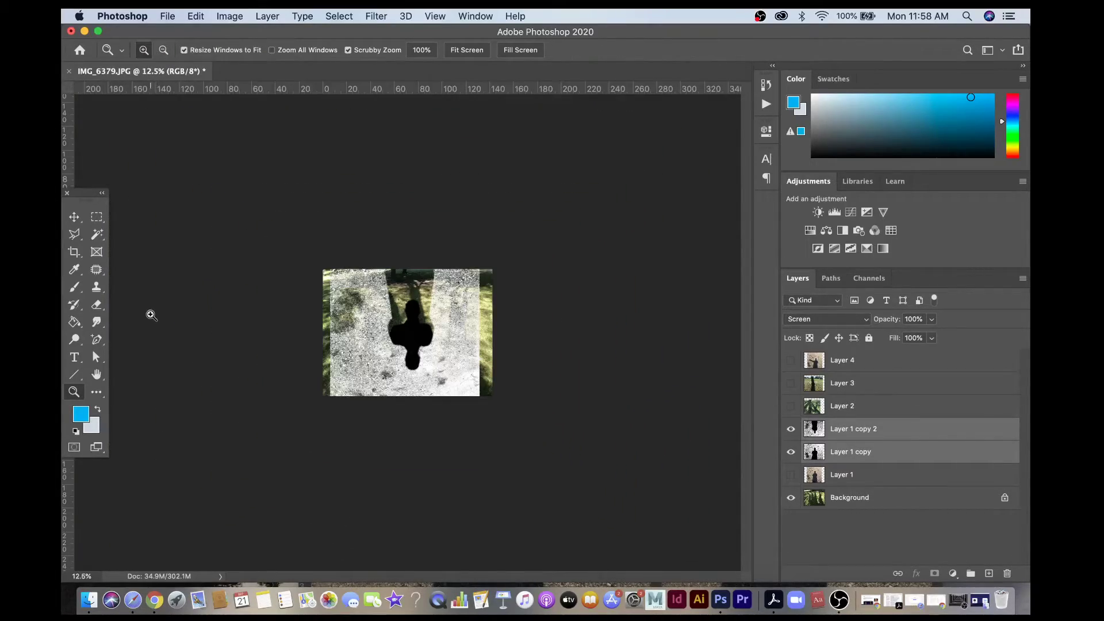
pyautogui.click(75, 217)
pyautogui.press('super+t')
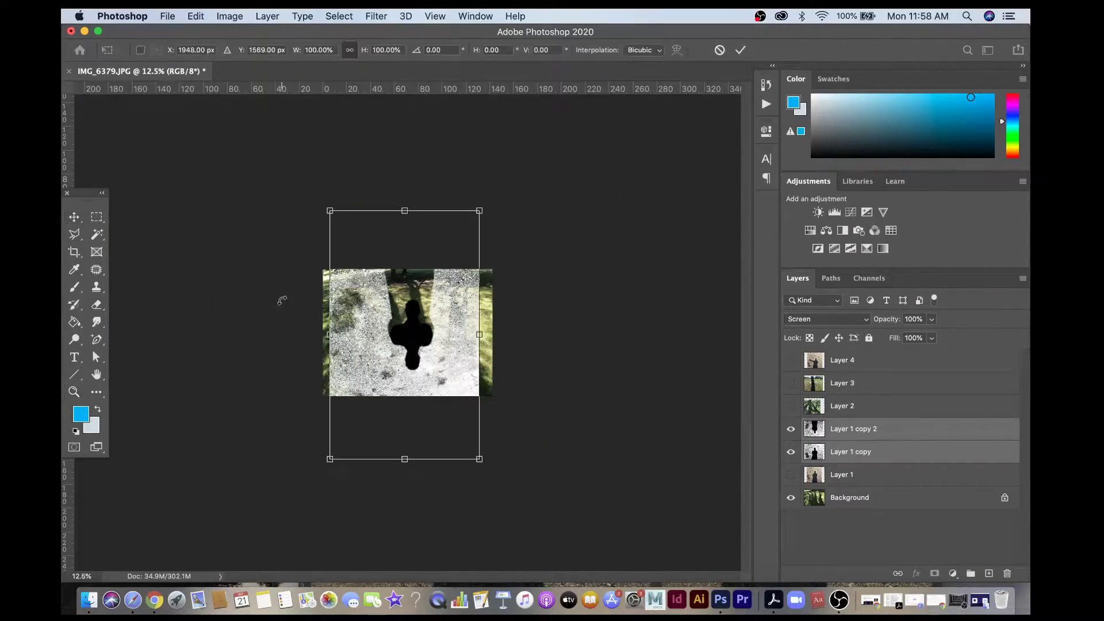
pyautogui.moveTo(478, 459); pyautogui.dragTo(466, 340)
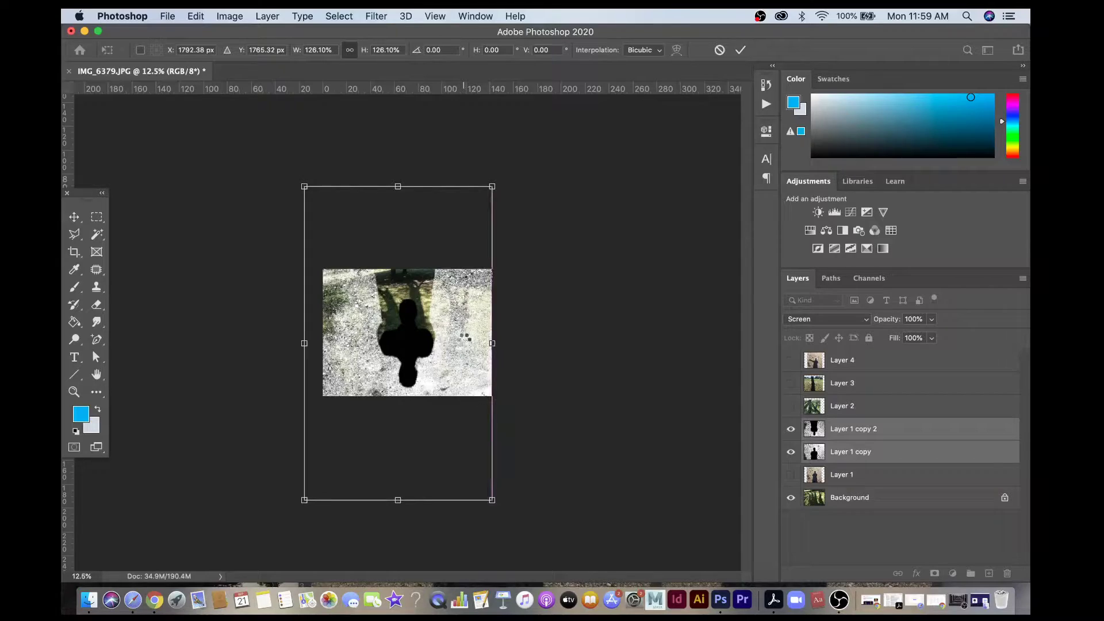
pyautogui.press('Return')
pyautogui.press('z')
pyautogui.click(463, 341)
pyautogui.click(457, 341)
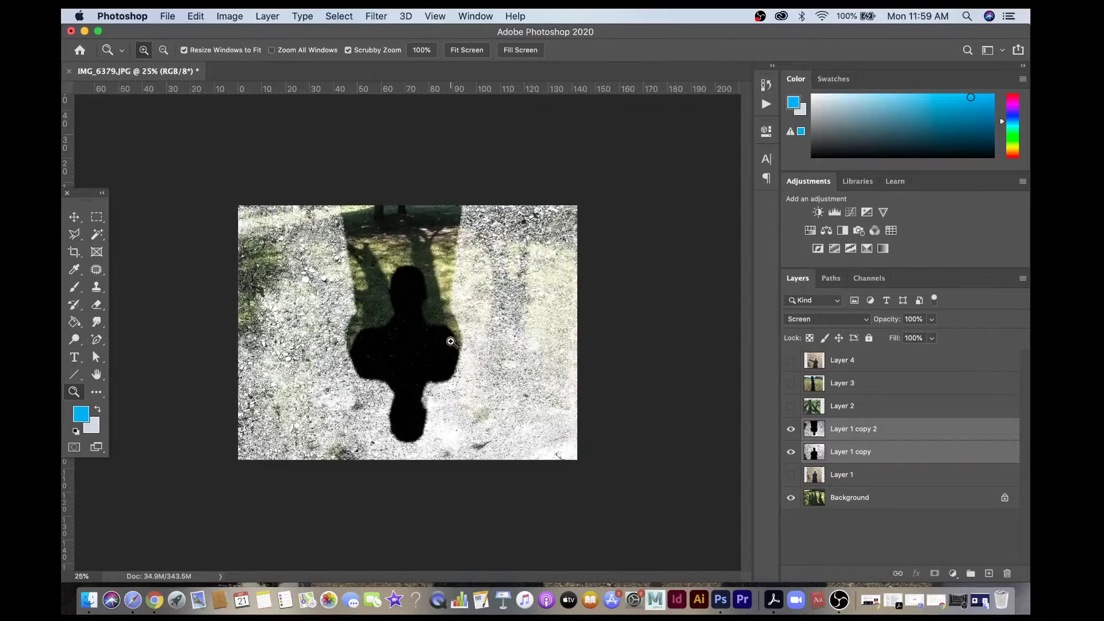
# Select only Layer 1 copy 2 and lower its opacity to 73%.
pyautogui.click(451, 342)
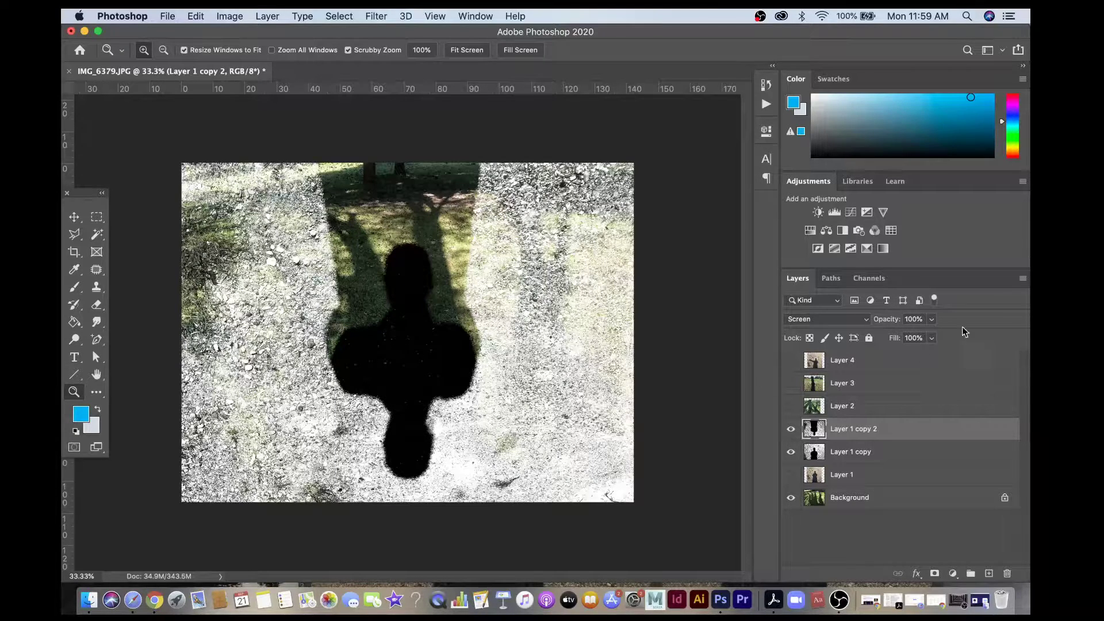
pyautogui.click(932, 319)
pyautogui.moveTo(933, 335); pyautogui.dragTo(914, 336)
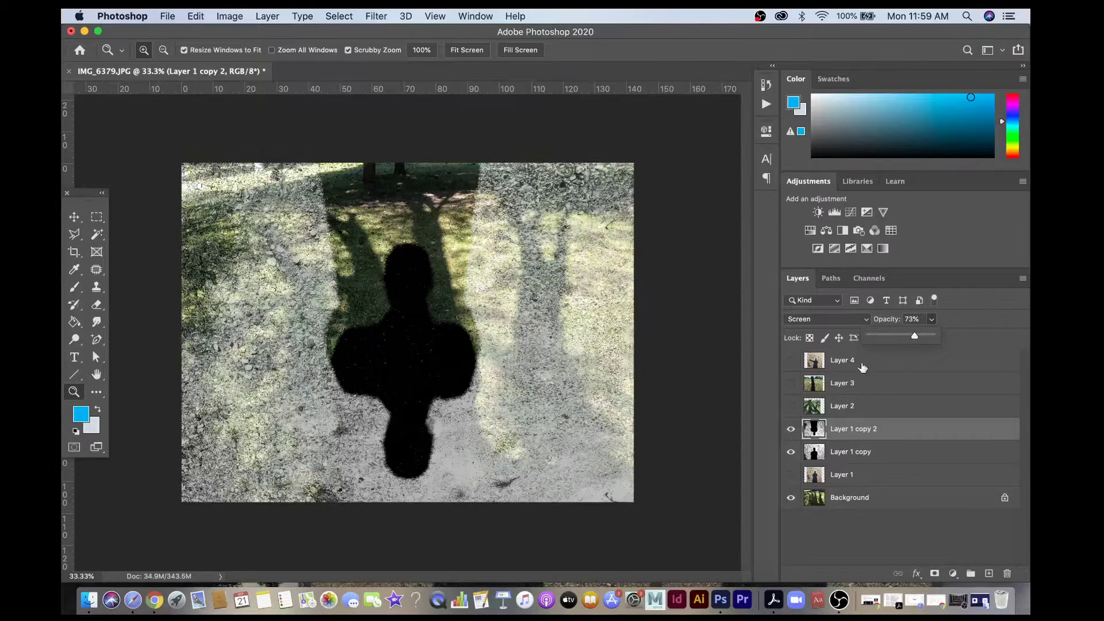
# Add a layer mask to Layer 1 copy 2 and set up a black Brush at 39% opacity.
pyautogui.click(97, 304)
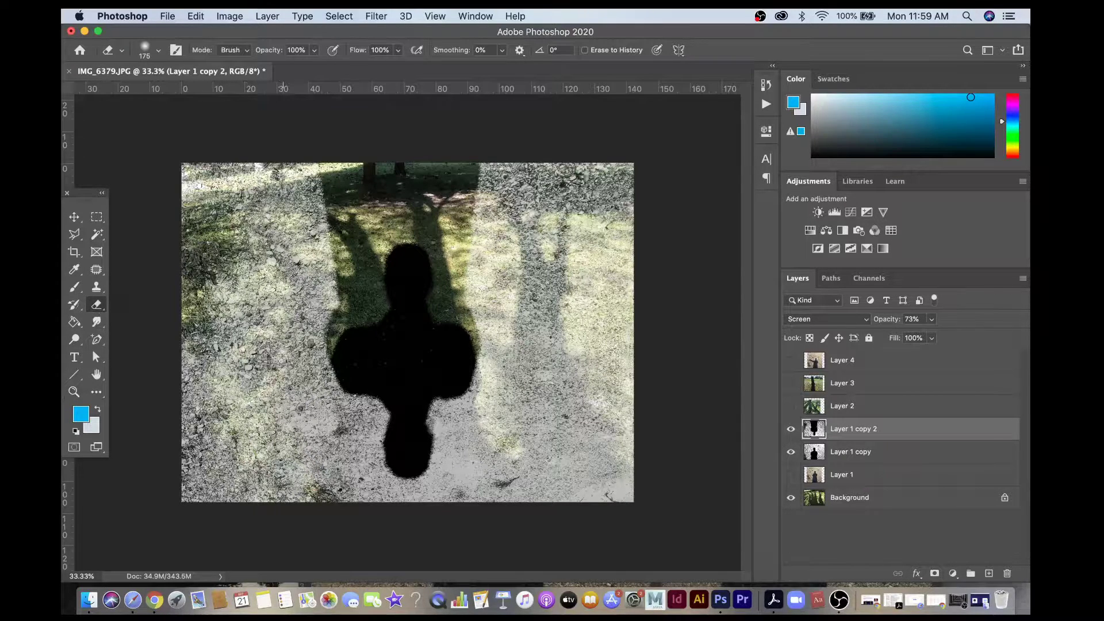
pyautogui.click(935, 574)
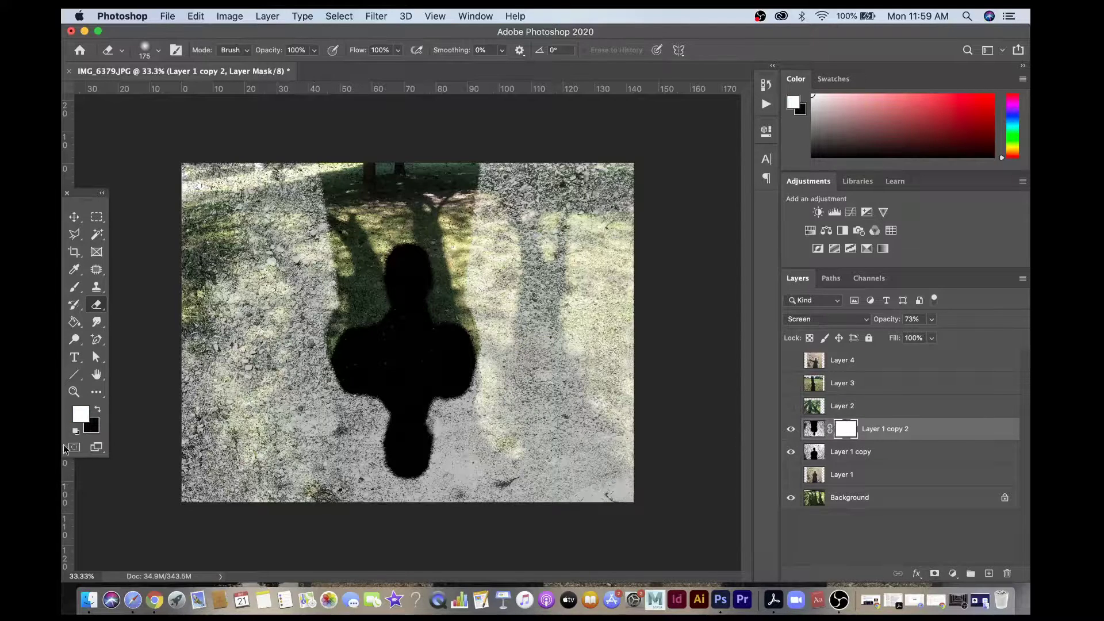
pyautogui.click(97, 409)
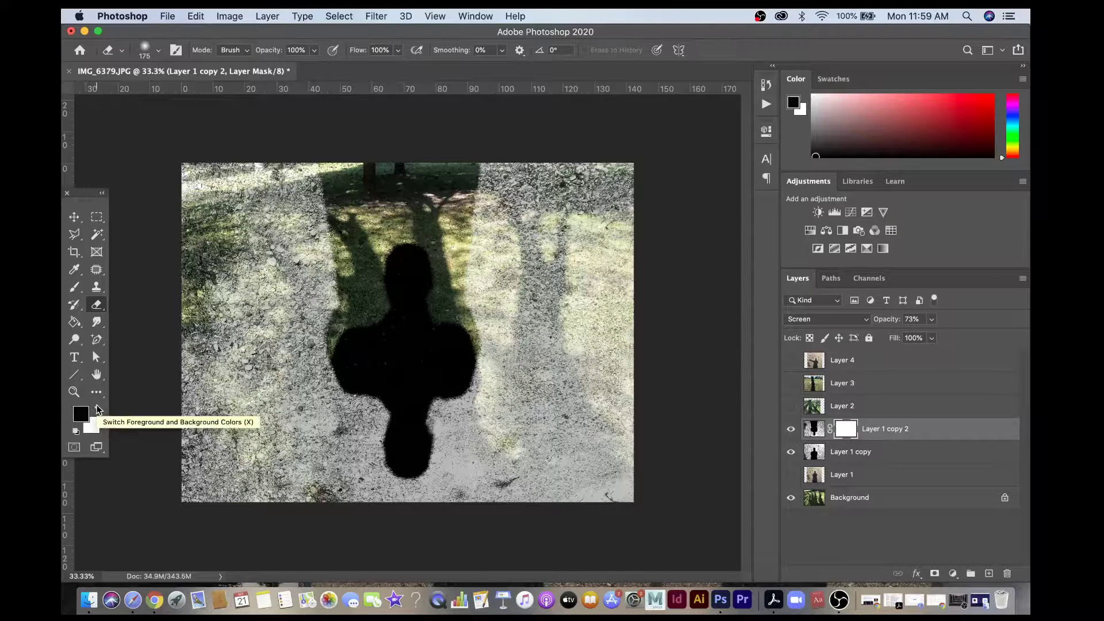
pyautogui.click(75, 287)
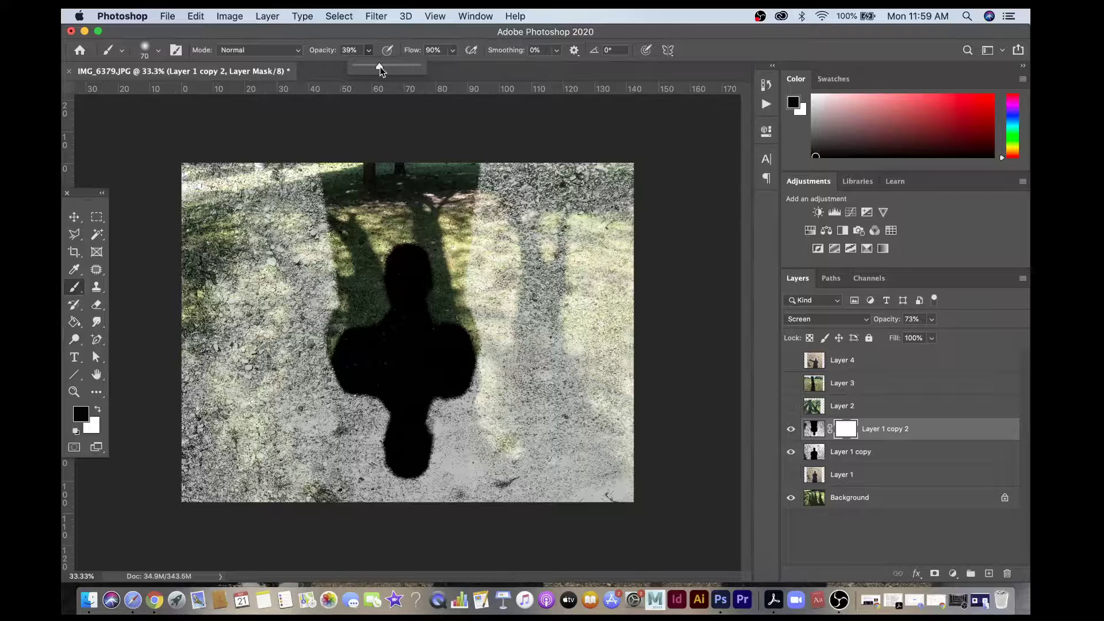
# Enlarge the brush to 500 and paint black on Layer 1 copy 2's mask over the grass on both sides of the figure.
pyautogui.press(']')
pyautogui.press(']')
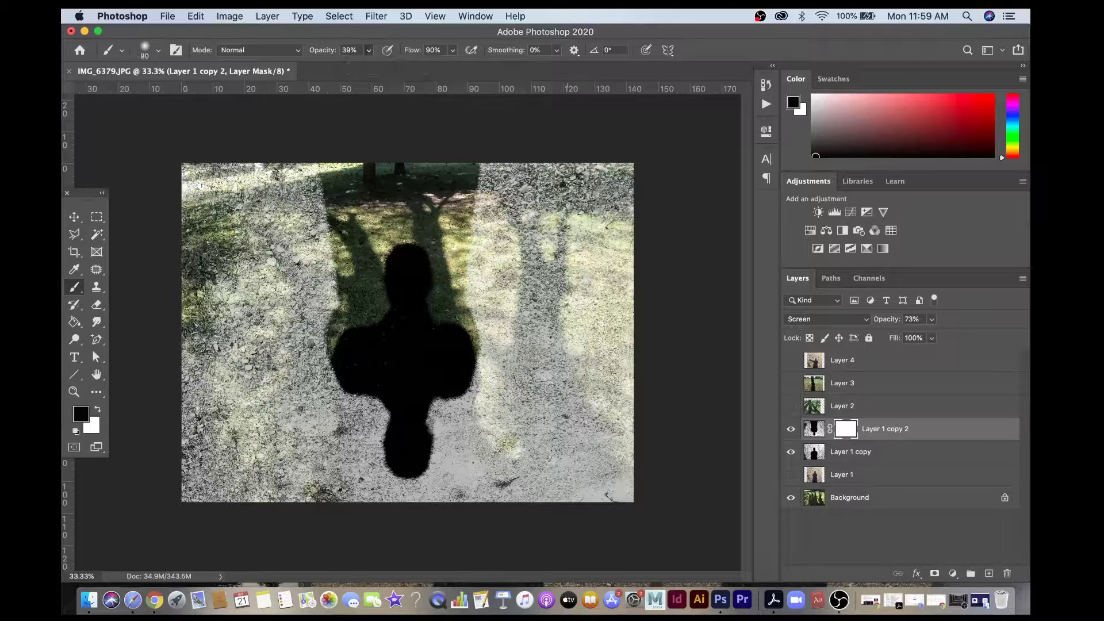
pyautogui.press(']')
pyautogui.press(']')
pyautogui.press(']')
pyautogui.press(']')
pyautogui.press(']')
pyautogui.press(']')
pyautogui.press(']')
pyautogui.press(']')
pyautogui.press(']')
pyautogui.press(']')
pyautogui.moveTo(557, 299); pyautogui.dragTo(556, 409)
pyautogui.moveTo(214, 268); pyautogui.dragTo(222, 506)
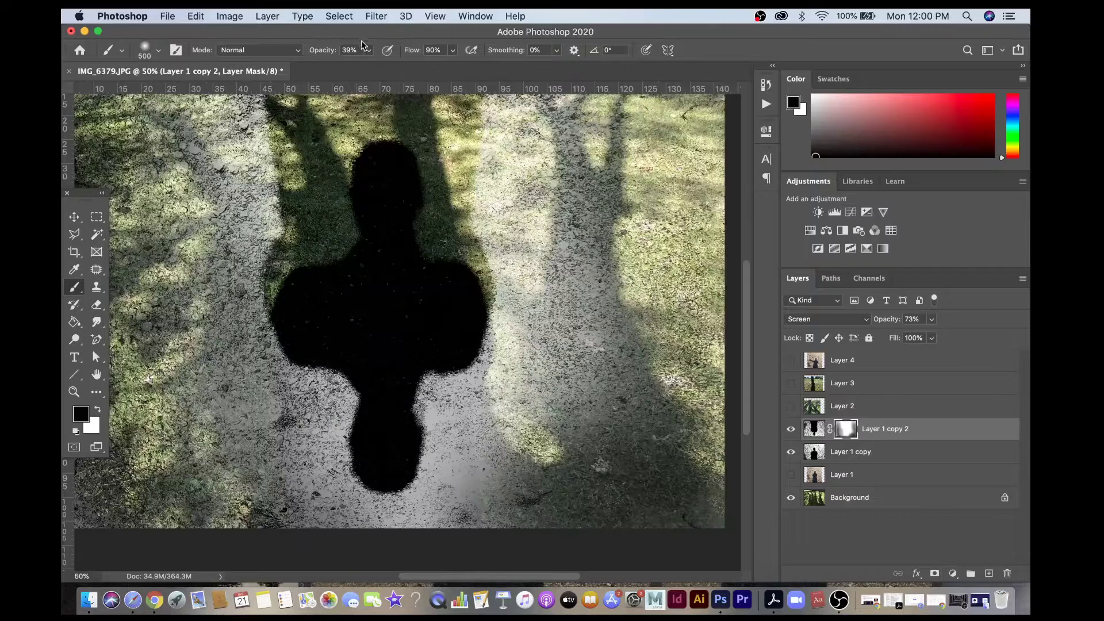
pyautogui.moveTo(453, 432)
pyautogui.mouseDown()
pyautogui.moveTo(453, 483)
pyautogui.moveTo(322, 460)
pyautogui.moveTo(563, 276)
pyautogui.mouseUp()
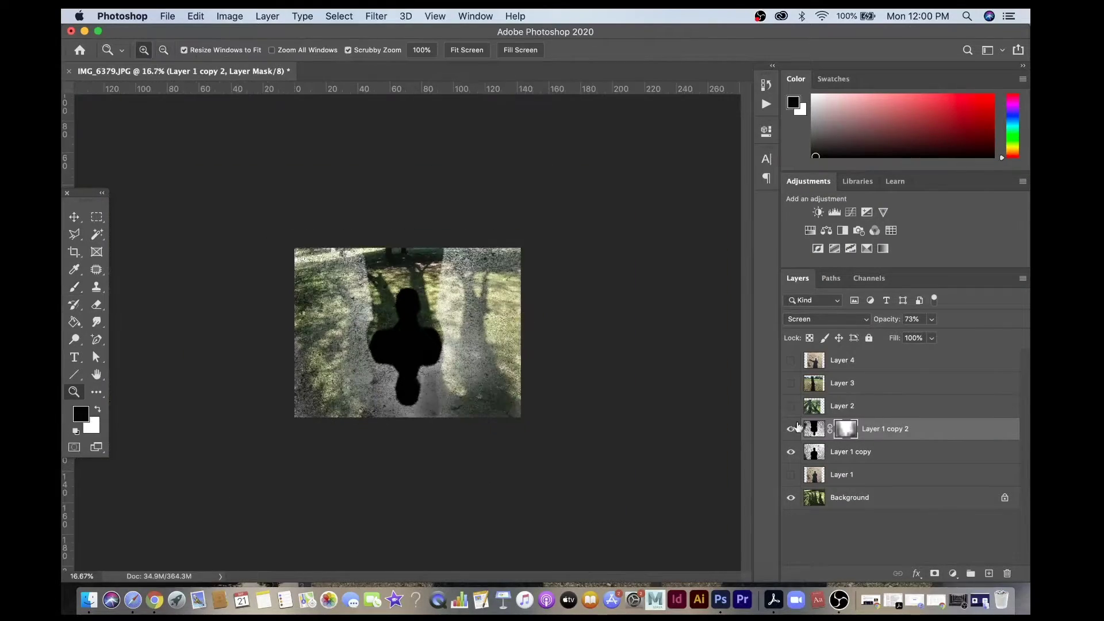
# Compare the image with and without Layer 1 copy, then reduce that Multiply layer's opacity to 63%.
pyautogui.click(435, 363)
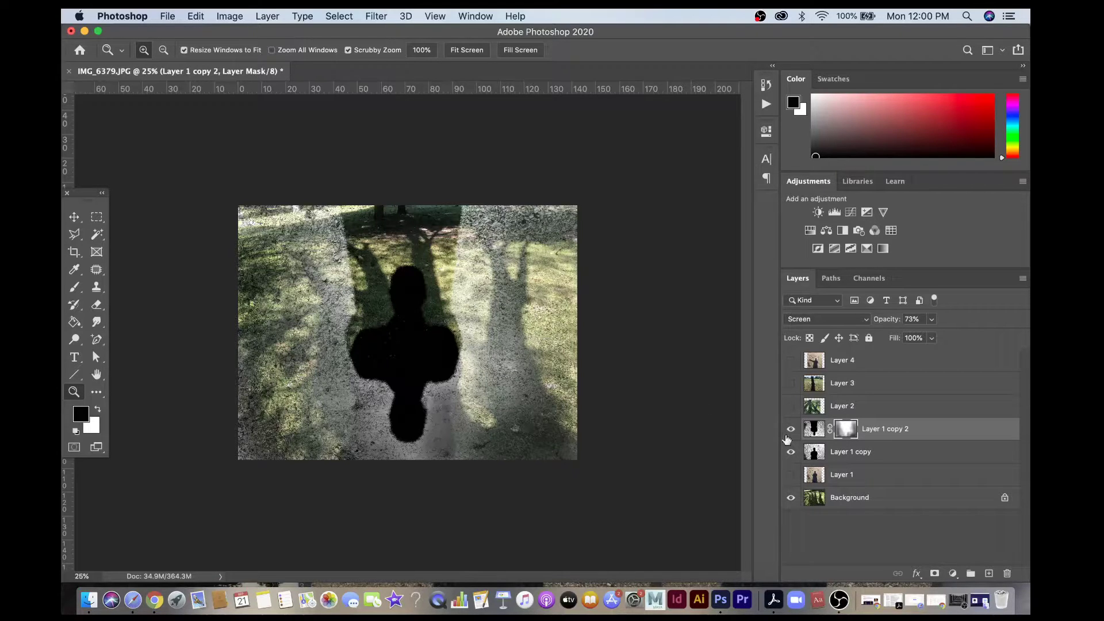
pyautogui.click(835, 455)
pyautogui.click(791, 452)
pyautogui.click(791, 452)
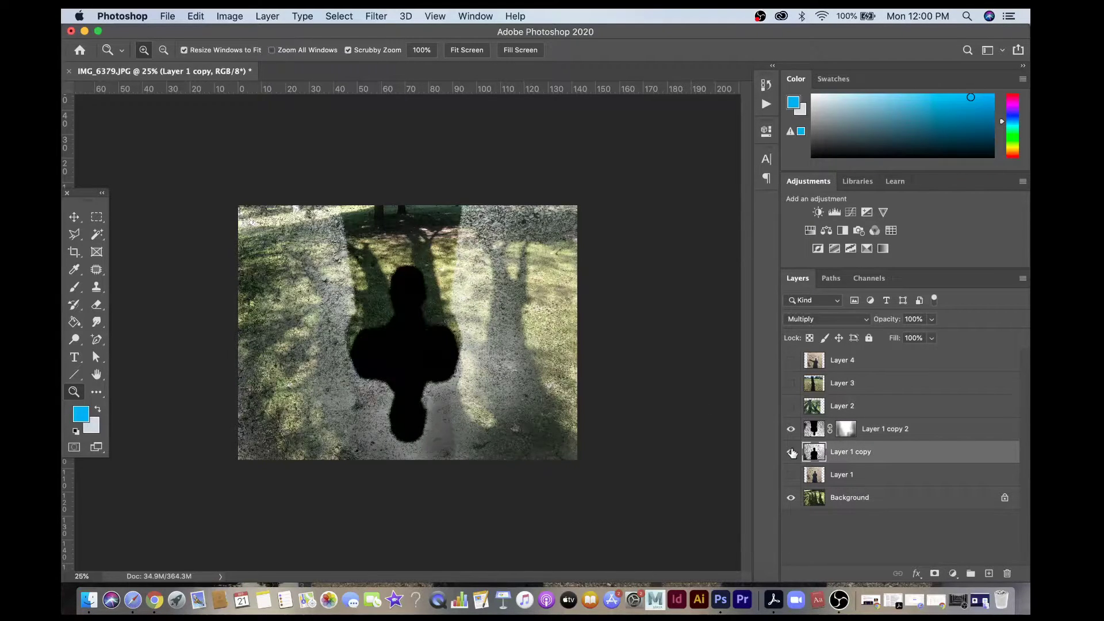
pyautogui.click(931, 319)
pyautogui.click(911, 339)
pyautogui.moveTo(909, 336); pyautogui.dragTo(908, 335)
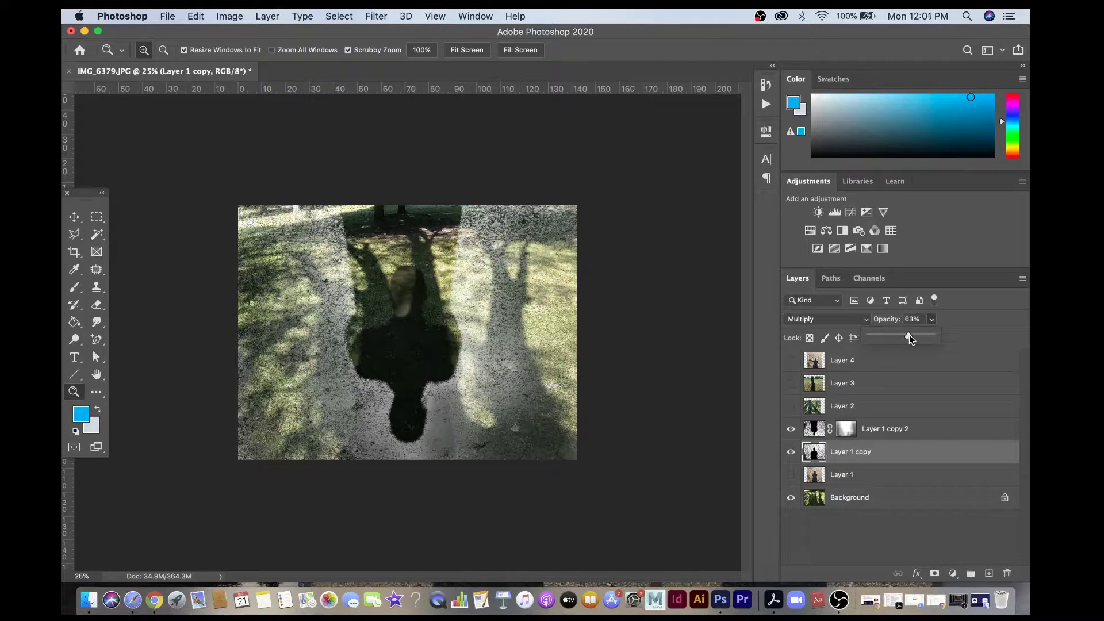
# Show Layer 2 and move its tree-shadow photo up and right until it covers the whole canvas.
pyautogui.click(836, 407)
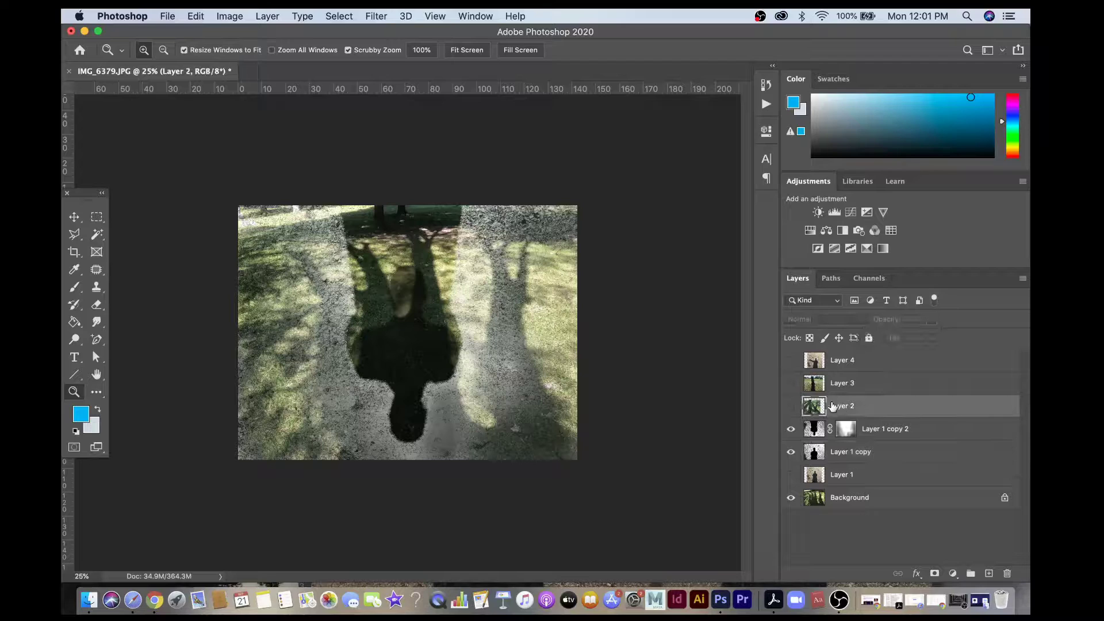
pyautogui.click(792, 406)
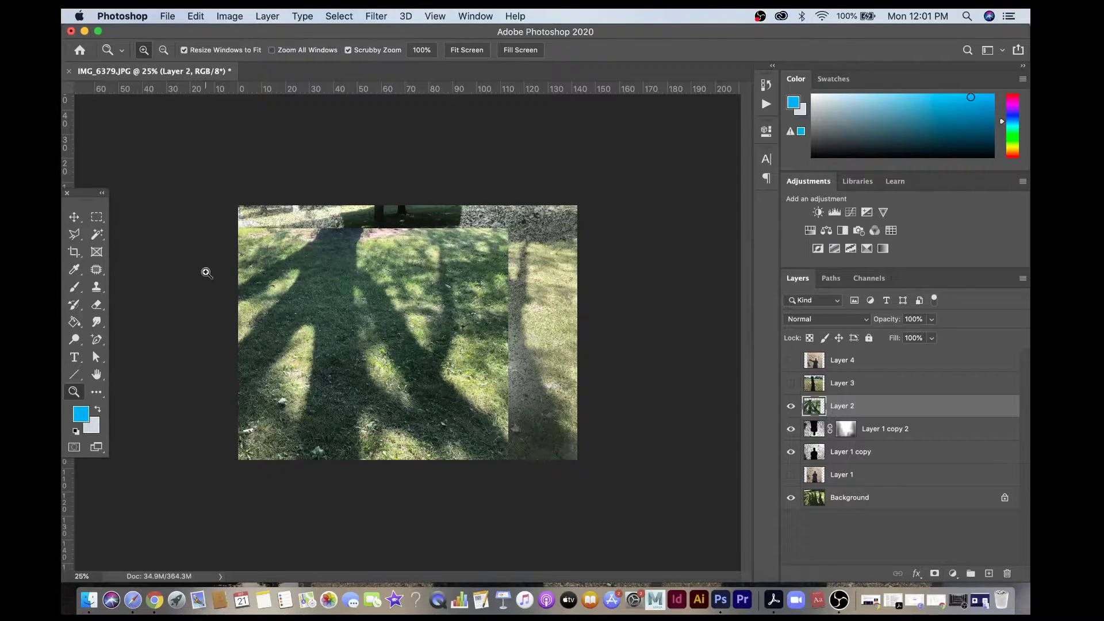
pyautogui.click(74, 217)
pyautogui.moveTo(270, 313); pyautogui.dragTo(326, 289)
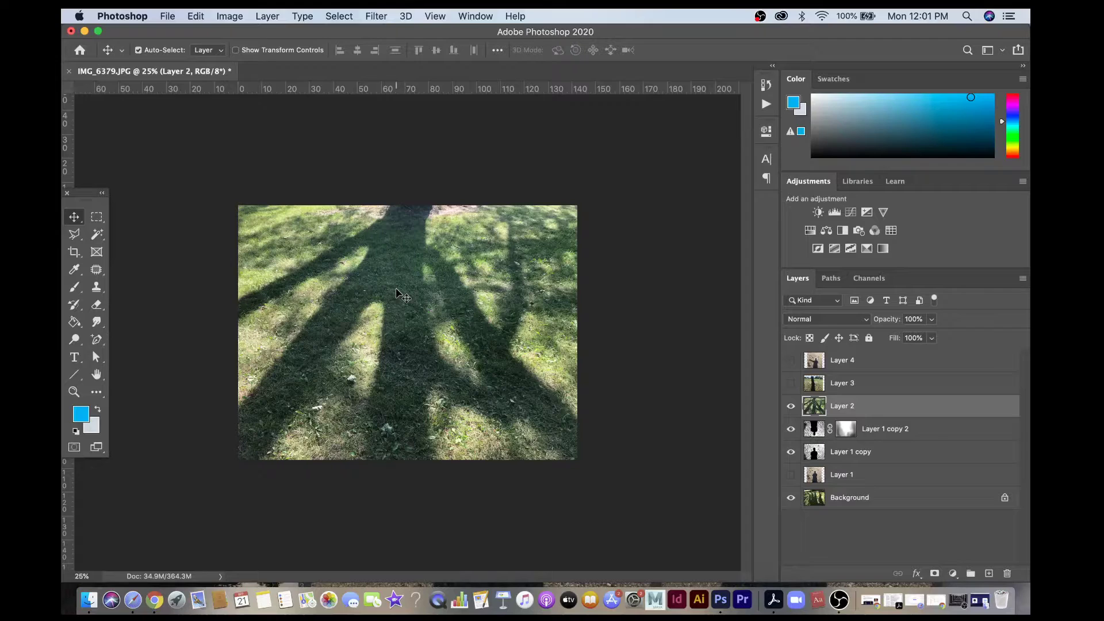
# Increase Layer 2's contrast with Levels, using input values 62, 0.69 and about 196.
pyautogui.click(230, 16)
pyautogui.moveTo(237, 54)
pyautogui.click(397, 66)
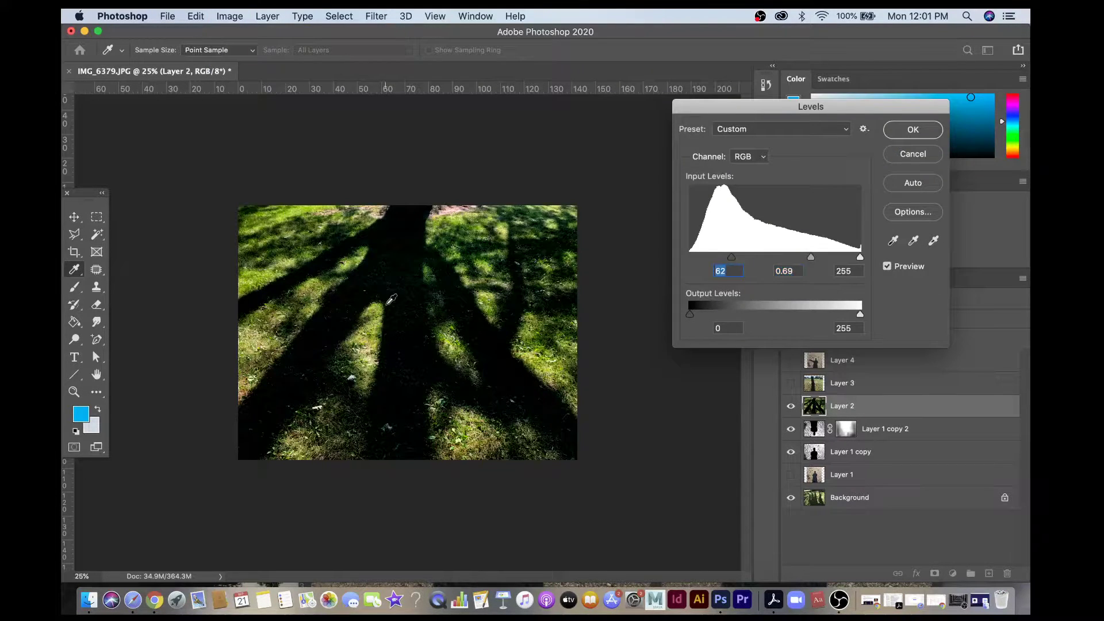
pyautogui.moveTo(861, 258); pyautogui.dragTo(813, 259)
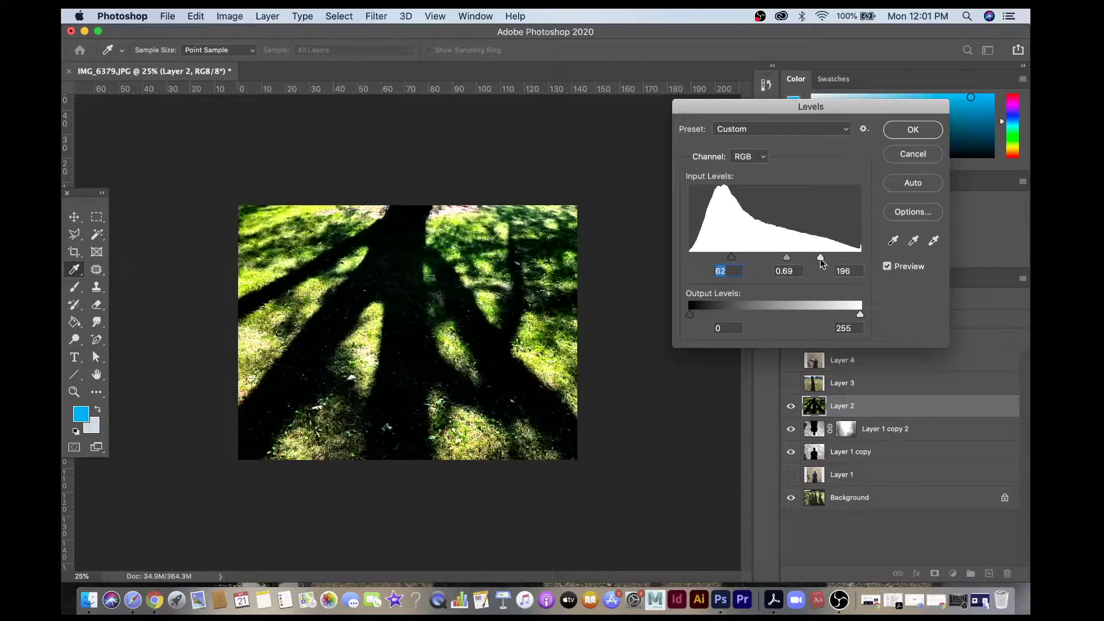
pyautogui.press('Escape')
# Convert Layer 2 to black and white with the Default preset.
pyautogui.click(229, 16)
pyautogui.moveTo(286, 53)
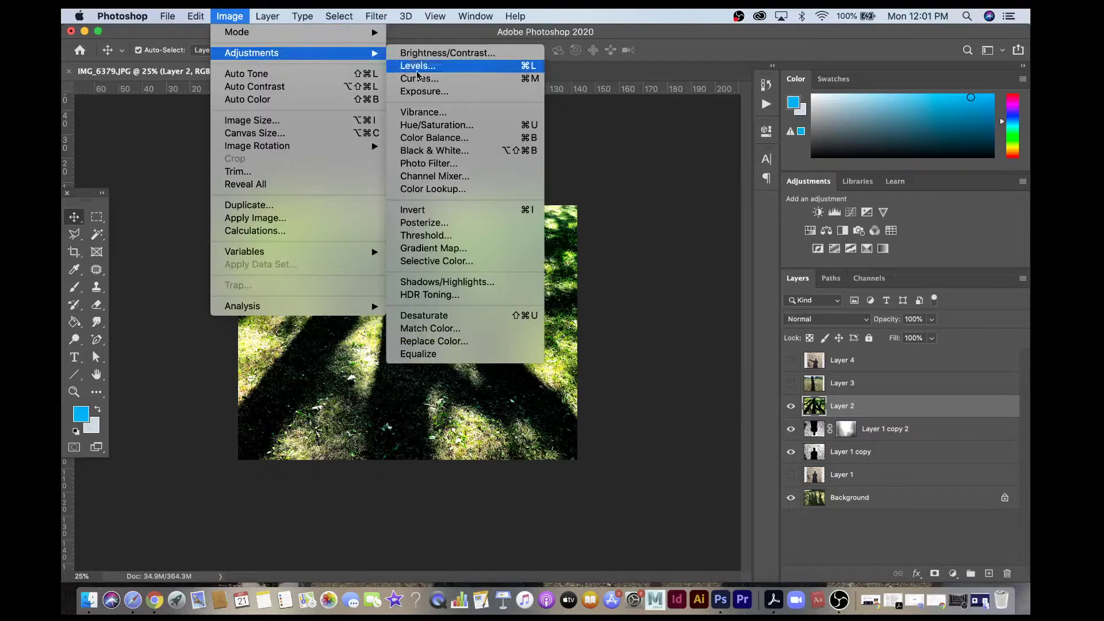
pyautogui.click(441, 151)
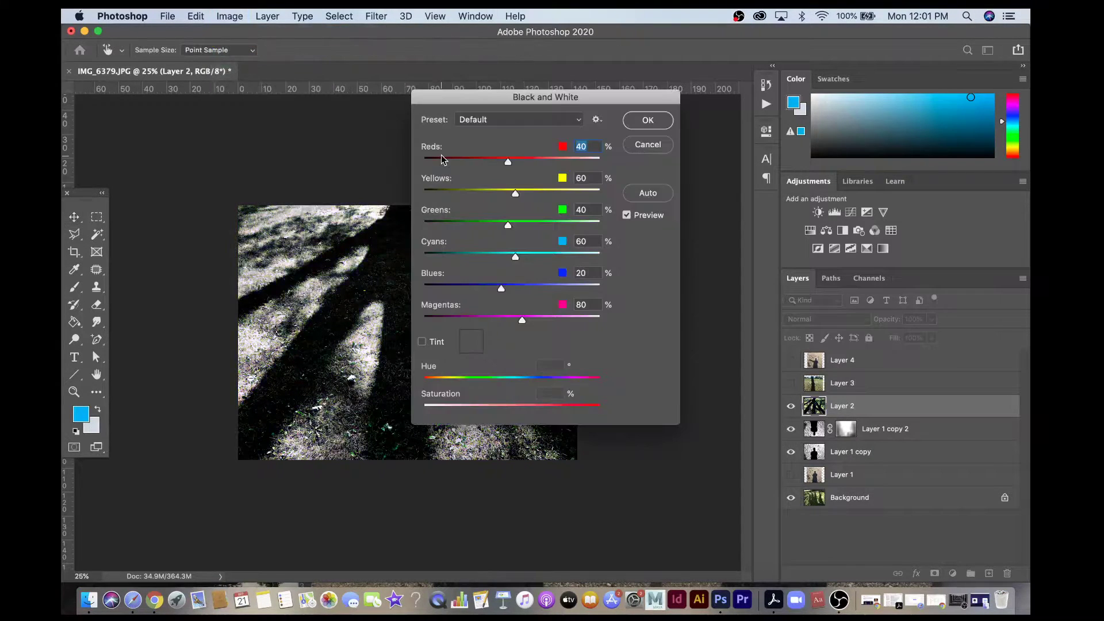
pyautogui.click(646, 119)
# Set Layer 2's blend mode to Soft Light and toggle its visibility to compare the effect.
pyautogui.click(822, 319)
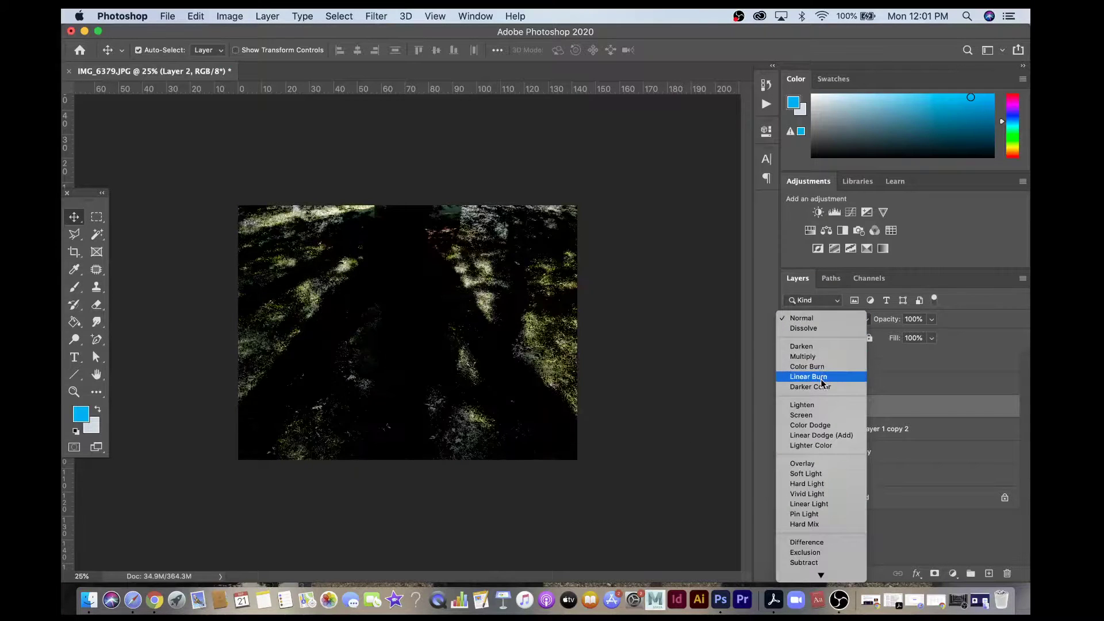
pyautogui.click(817, 474)
pyautogui.click(792, 406)
pyautogui.click(792, 406)
pyautogui.click(792, 406)
pyautogui.click(792, 406)
pyautogui.click(791, 406)
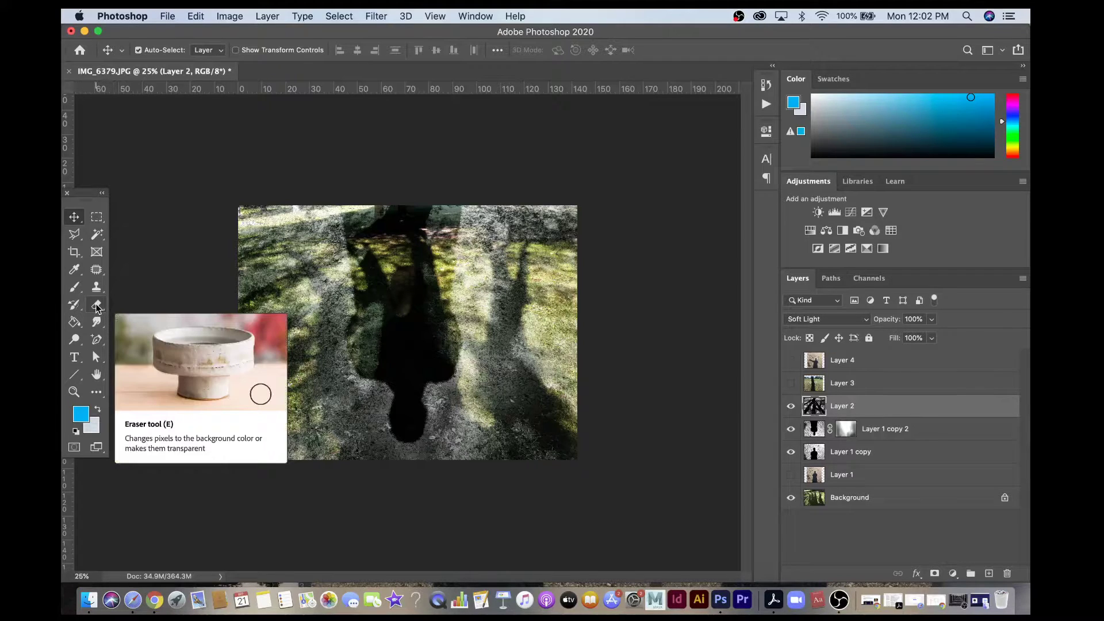
# Add a layer mask to Layer 2 and get the Brush ready with black as the foreground color.
pyautogui.click(933, 573)
pyautogui.press('b')
pyautogui.click(73, 392)
pyautogui.click(393, 330)
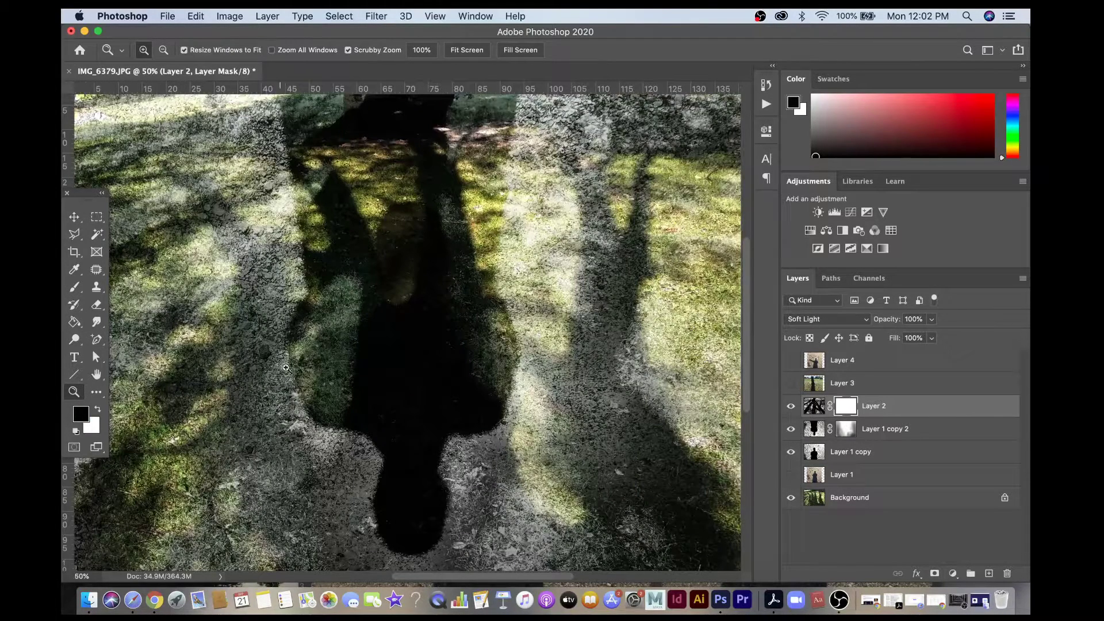
pyautogui.click(75, 287)
# Set the brush opacity to 95% and paint black on Layer 2's mask over the central figure's body and head.
pyautogui.moveTo(345, 293); pyautogui.dragTo(377, 321)
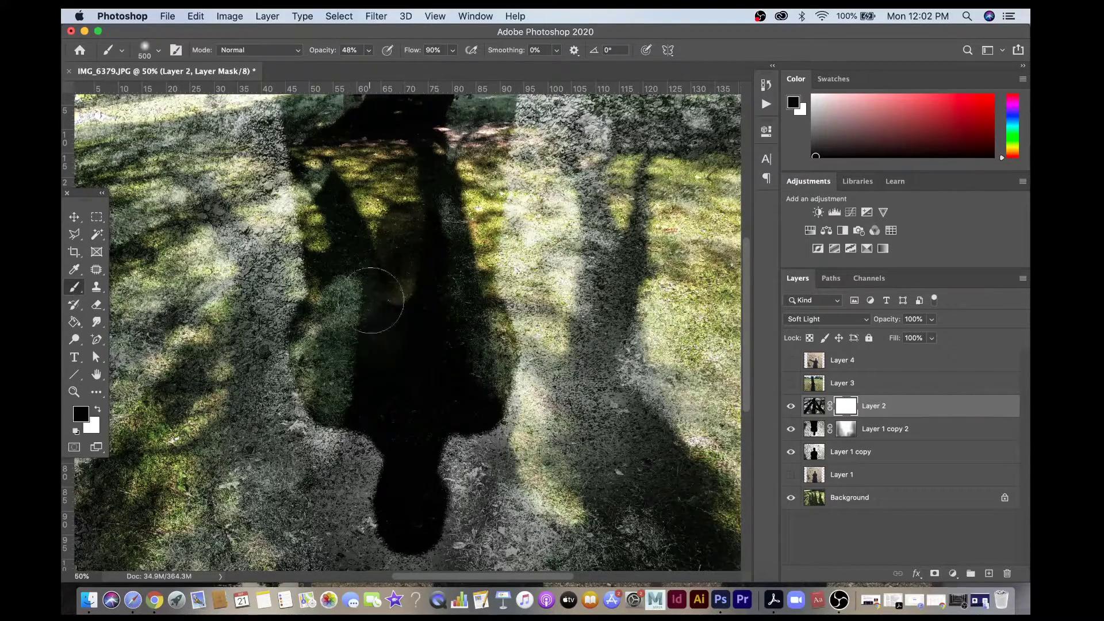
pyautogui.click(368, 50)
pyautogui.moveTo(410, 491); pyautogui.dragTo(345, 309)
pyautogui.scroll(3, 345, 308)
pyautogui.scroll(-8, 413, 254)
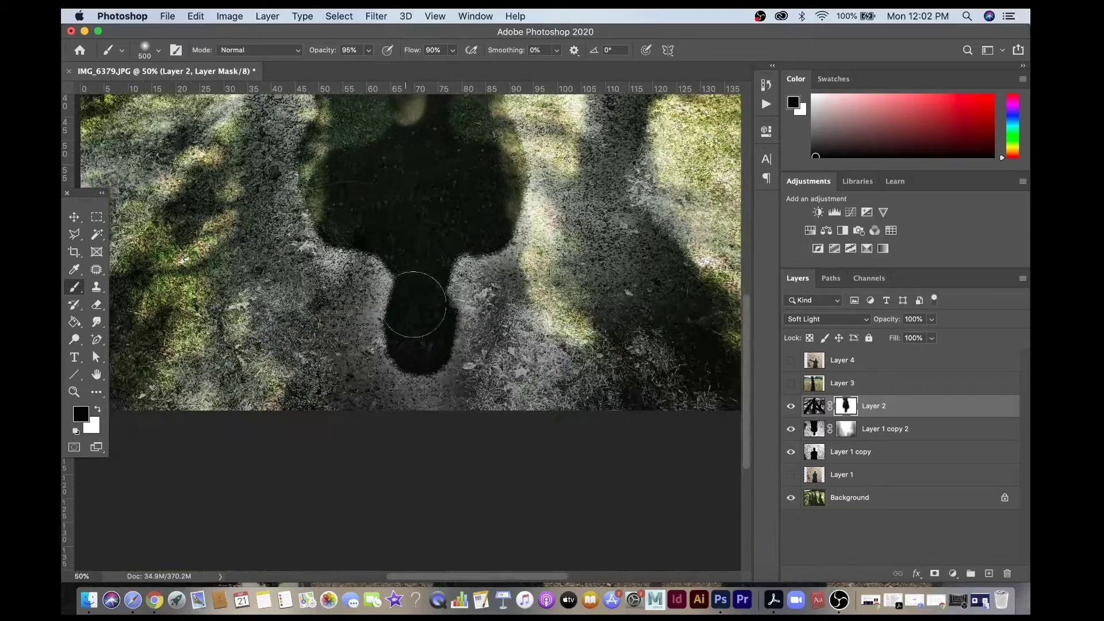
pyautogui.press('z')
pyautogui.keyDown('alt'); pyautogui.click(445, 334); pyautogui.keyUp('alt')
pyautogui.keyDown('alt'); pyautogui.click(444, 334); pyautogui.keyUp('alt')
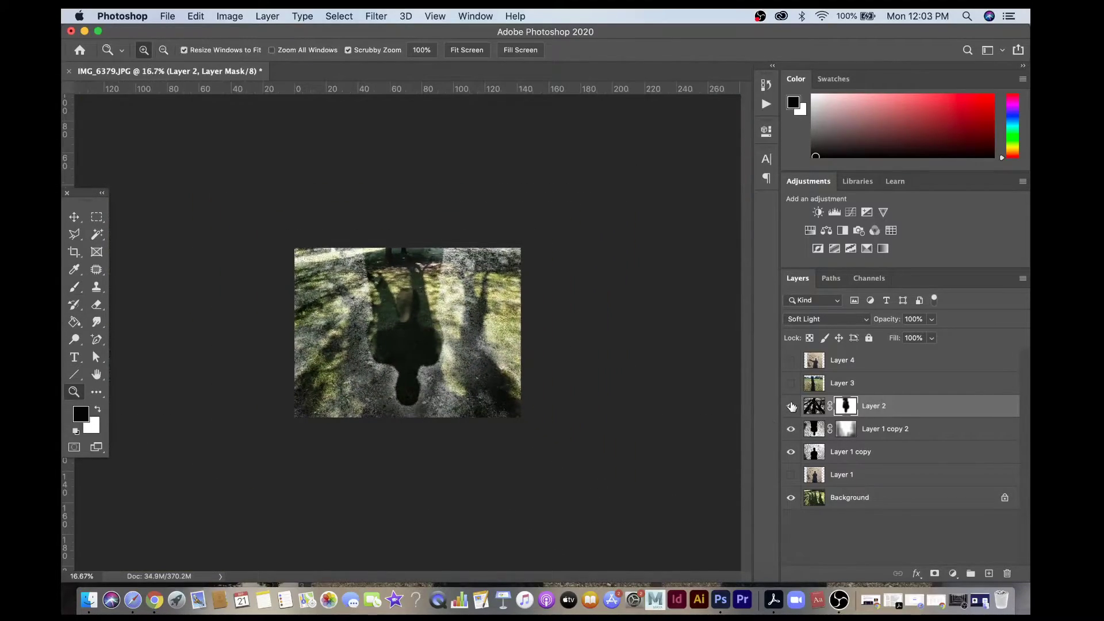
# Show Layer 4 and move its pointing-figure photo right and slightly up, so it covers the right part of the canvas.
pyautogui.click(791, 360)
pyautogui.press('v')
pyautogui.press('super+plus')
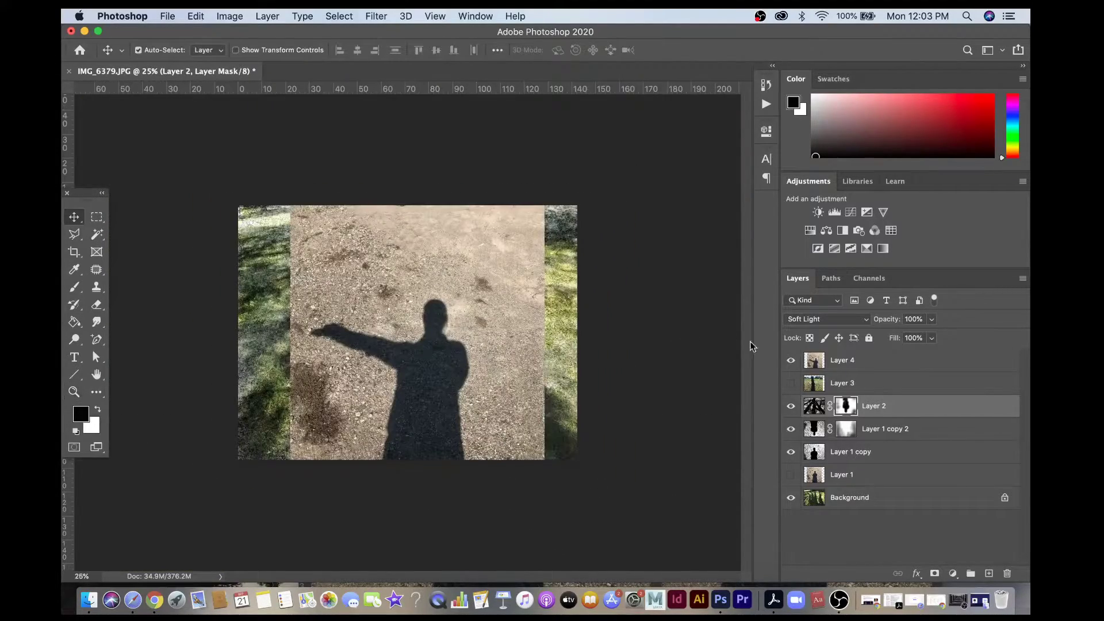
pyautogui.click(820, 359)
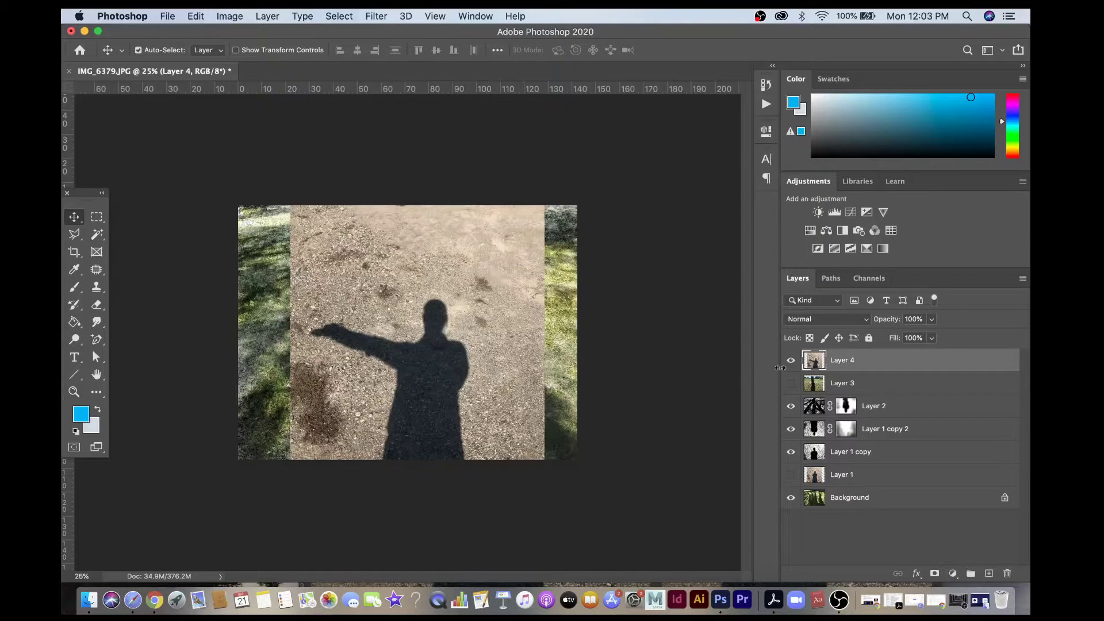
pyautogui.moveTo(443, 303); pyautogui.dragTo(546, 283)
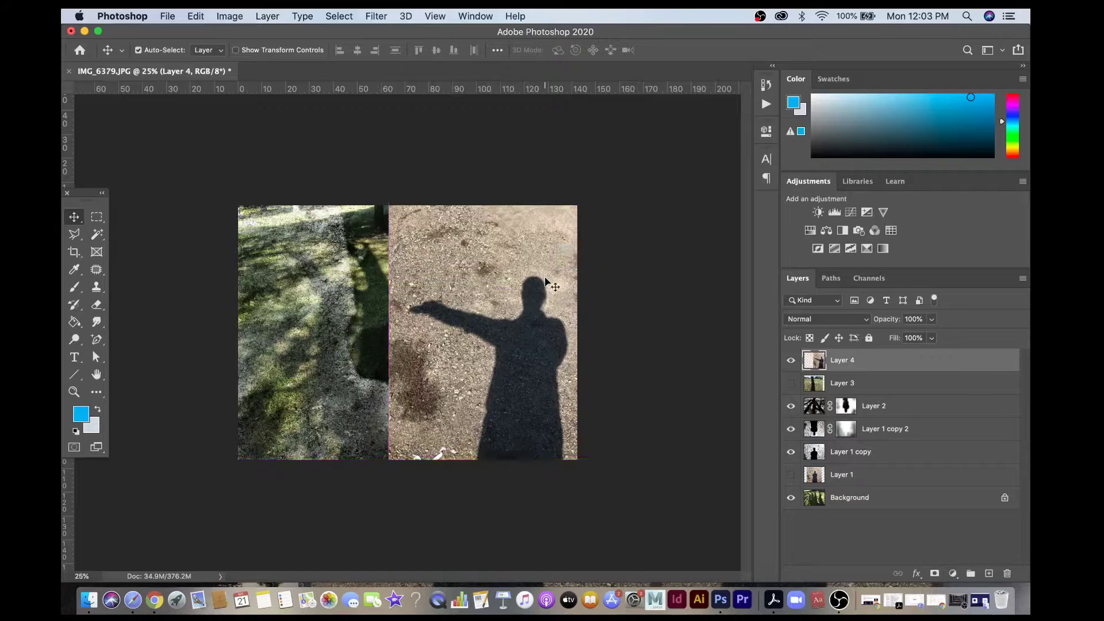
# Shape a high-contrast RGB curve on Layer 4 with Curves, including points at input 86, output 40 and input 234, output 230.
pyautogui.click(229, 16)
pyautogui.moveTo(243, 54)
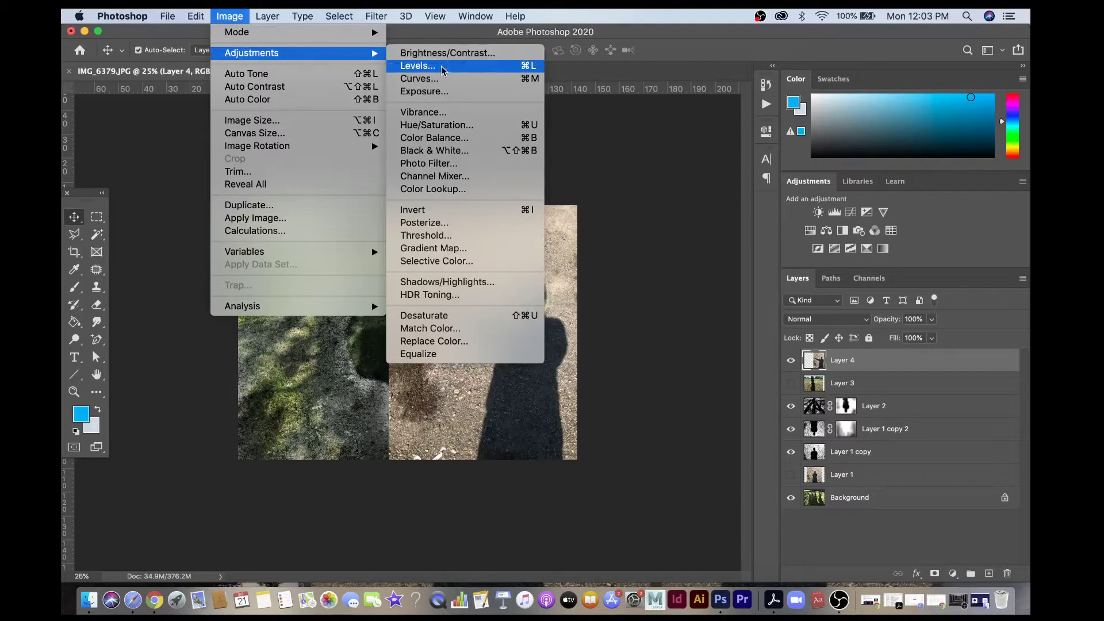
pyautogui.click(414, 84)
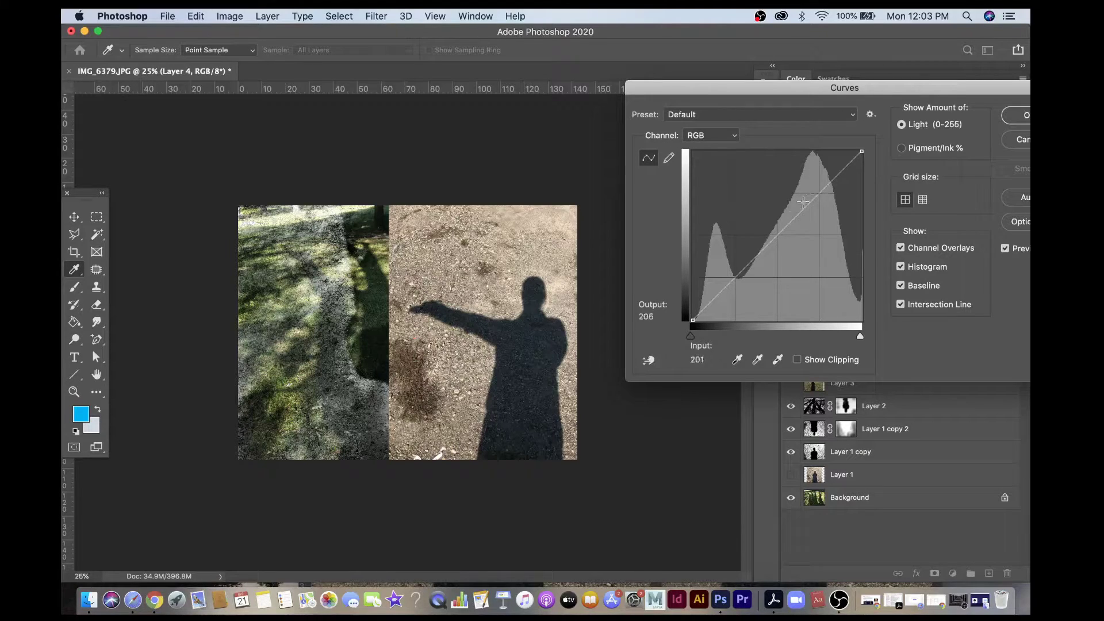
pyautogui.click(825, 188)
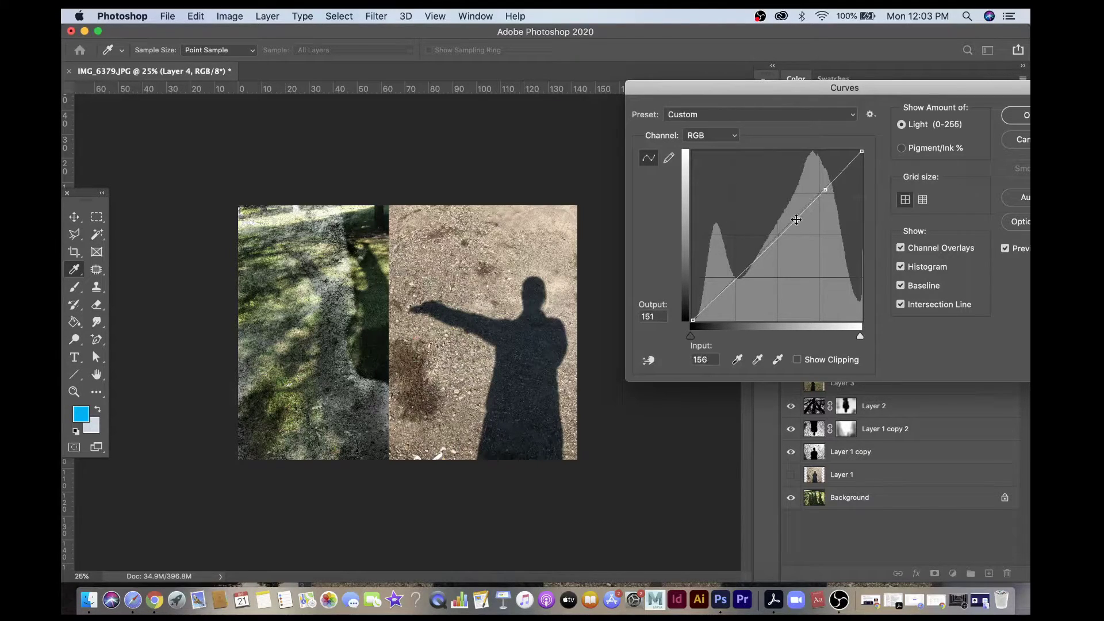
pyautogui.click(768, 246)
pyautogui.moveTo(798, 217); pyautogui.dragTo(781, 208)
pyautogui.moveTo(729, 275); pyautogui.dragTo(750, 294)
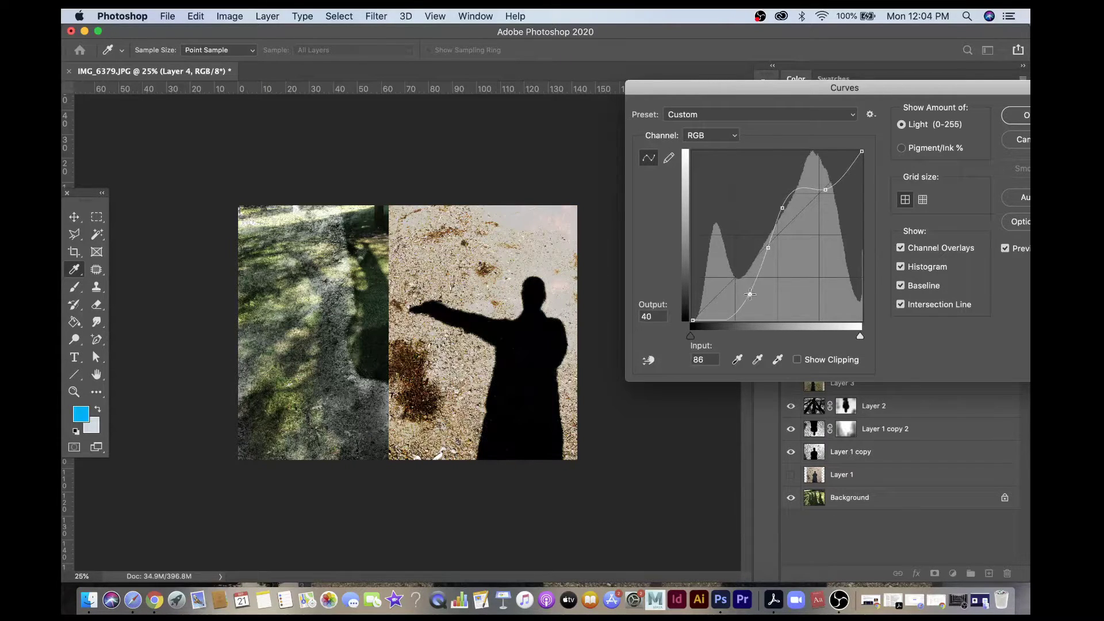
pyautogui.click(848, 168)
# Pull the Red channel's curve below its baseline on Layer 4 and apply the Curves adjustment.
pyautogui.click(688, 137)
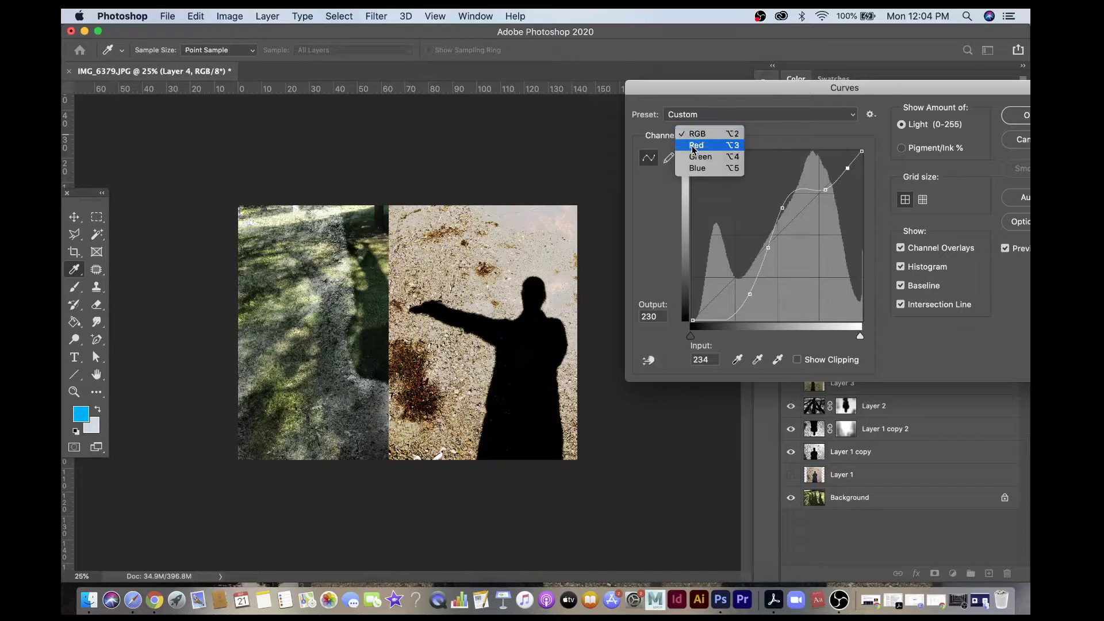
pyautogui.click(695, 146)
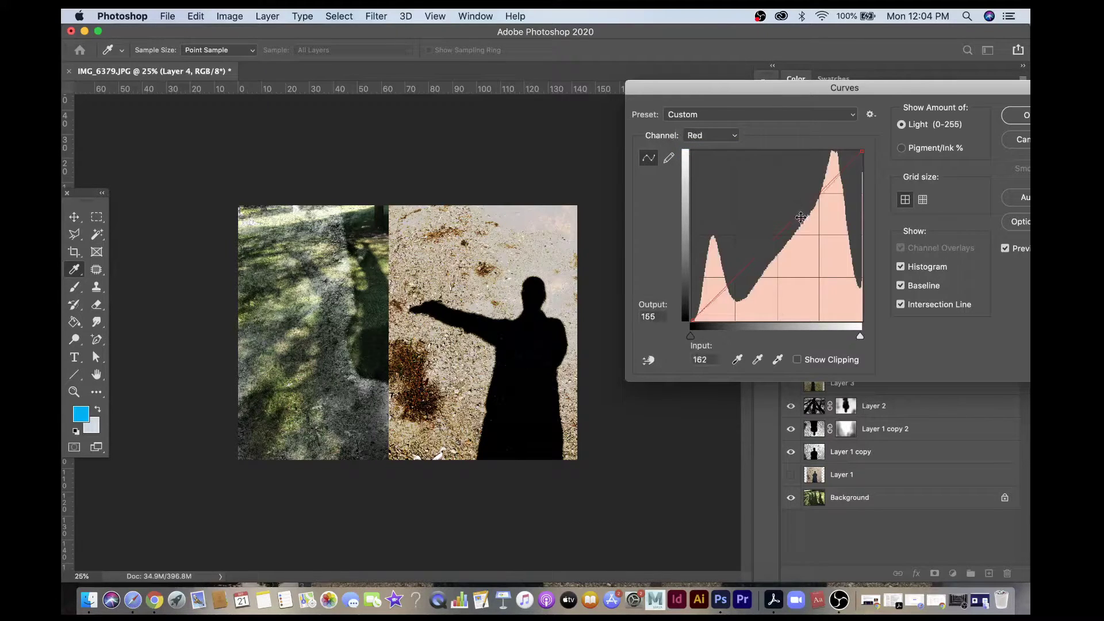
pyautogui.moveTo(801, 215)
pyautogui.mouseDown()
pyautogui.moveTo(810, 231)
pyautogui.moveTo(812, 214)
pyautogui.mouseUp()
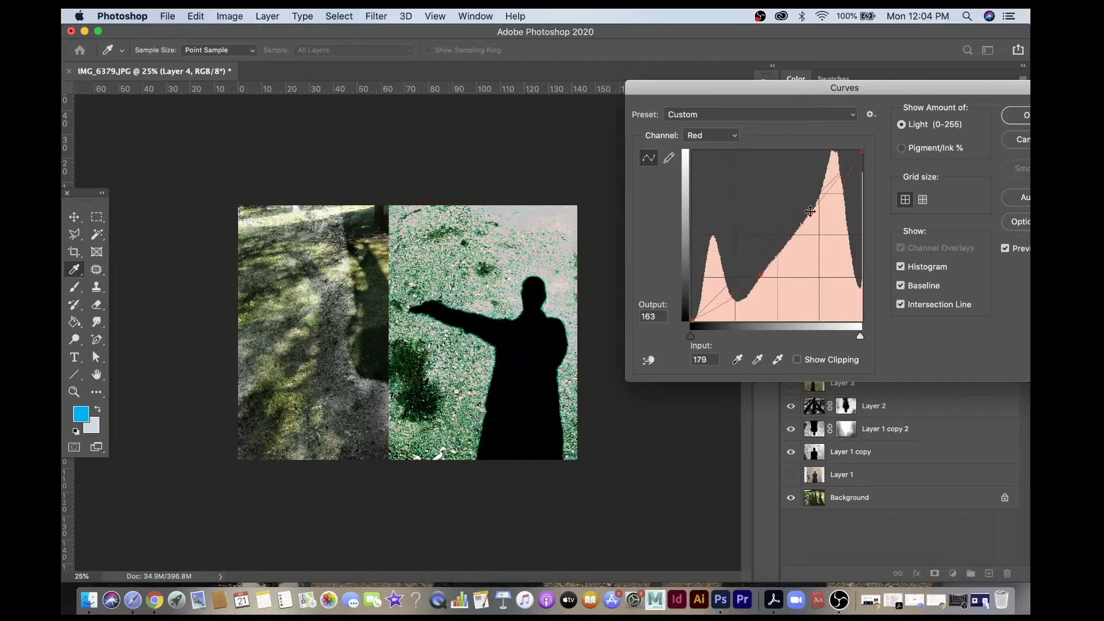
pyautogui.press('Return')
# Set Layer 4 to Multiply blending at 70% opacity and move it upward on the canvas.
pyautogui.press('v')
pyautogui.click(826, 319)
pyautogui.click(813, 360)
pyautogui.click(932, 319)
pyautogui.moveTo(935, 335); pyautogui.dragTo(911, 337)
pyautogui.moveTo(497, 313); pyautogui.dragTo(496, 271)
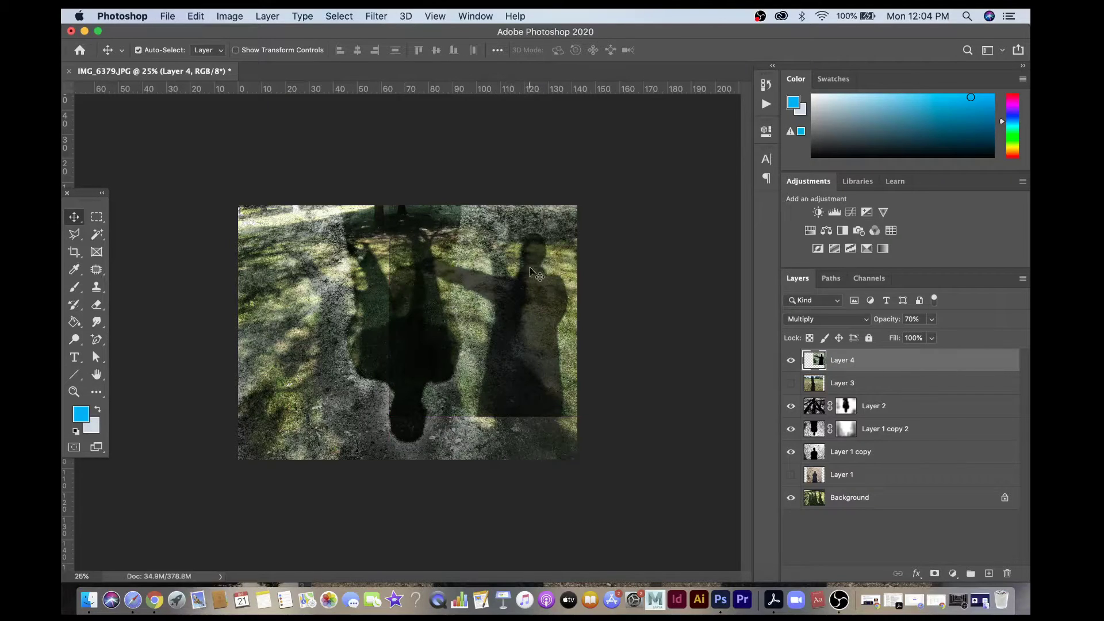
# Enlarge Layer 4 with Free Transform and move it up until its lower edge meets the canvas's bottom edge.
pyautogui.click(196, 16)
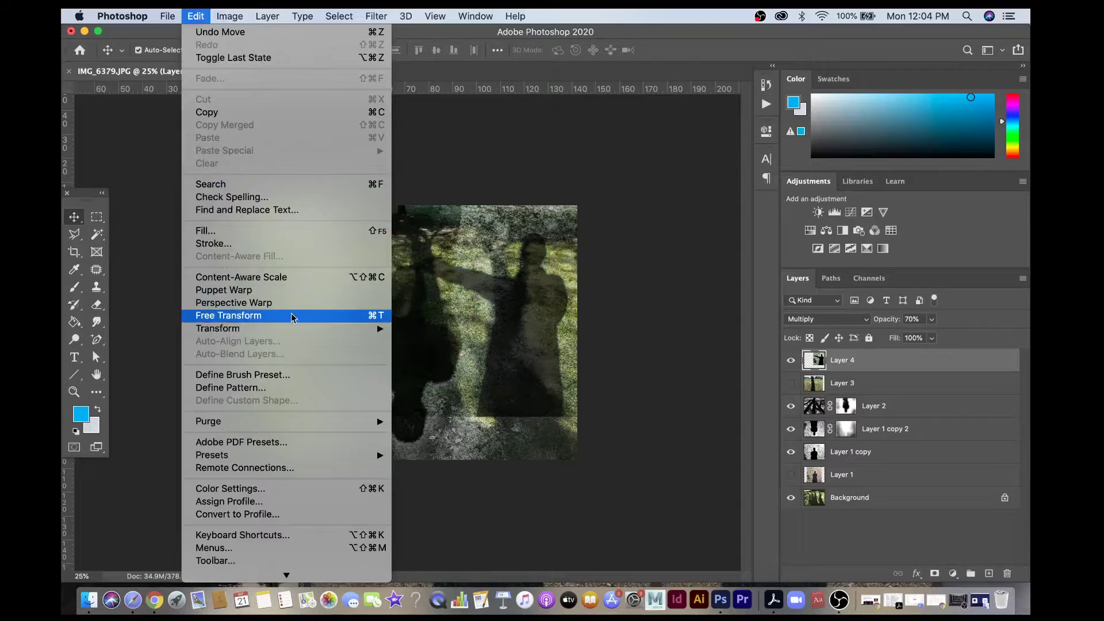
pyautogui.click(370, 316)
pyautogui.moveTo(640, 460); pyautogui.dragTo(701, 549)
pyautogui.press('Return')
pyautogui.moveTo(560, 406); pyautogui.dragTo(541, 326)
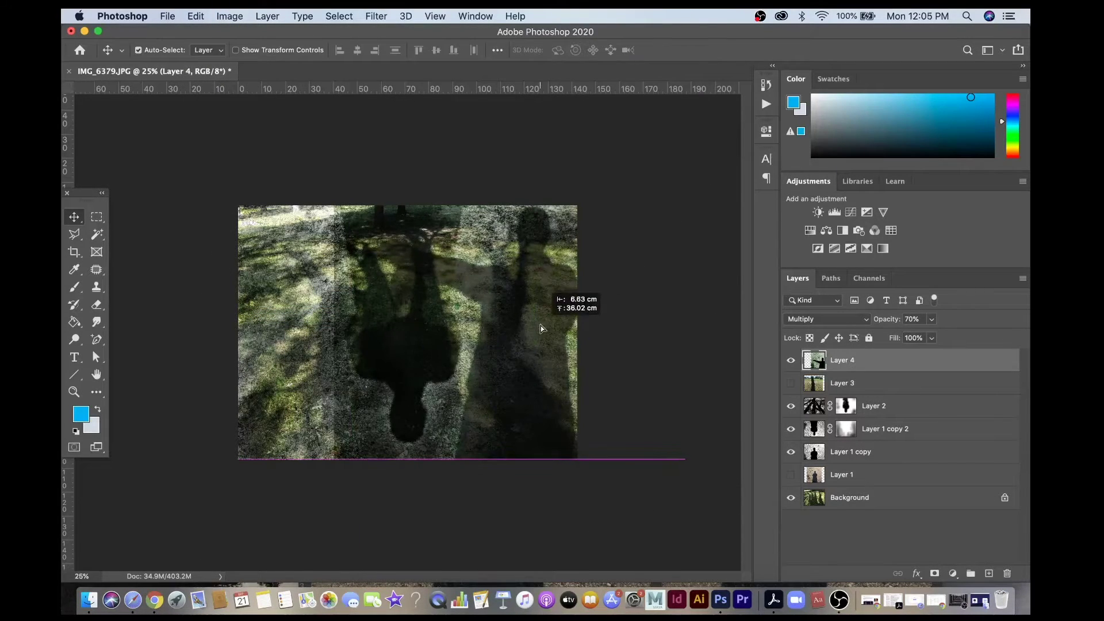
# Add a layer mask to Layer 4 and brush black on it along the photo's left edge and the central figure.
pyautogui.click(97, 305)
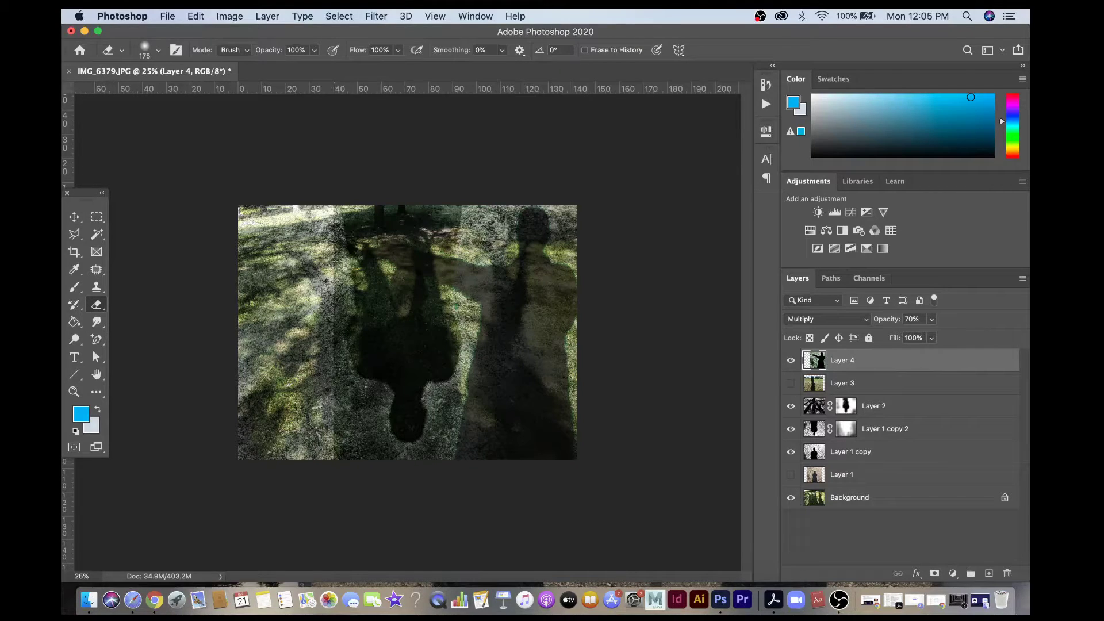
pyautogui.click(934, 574)
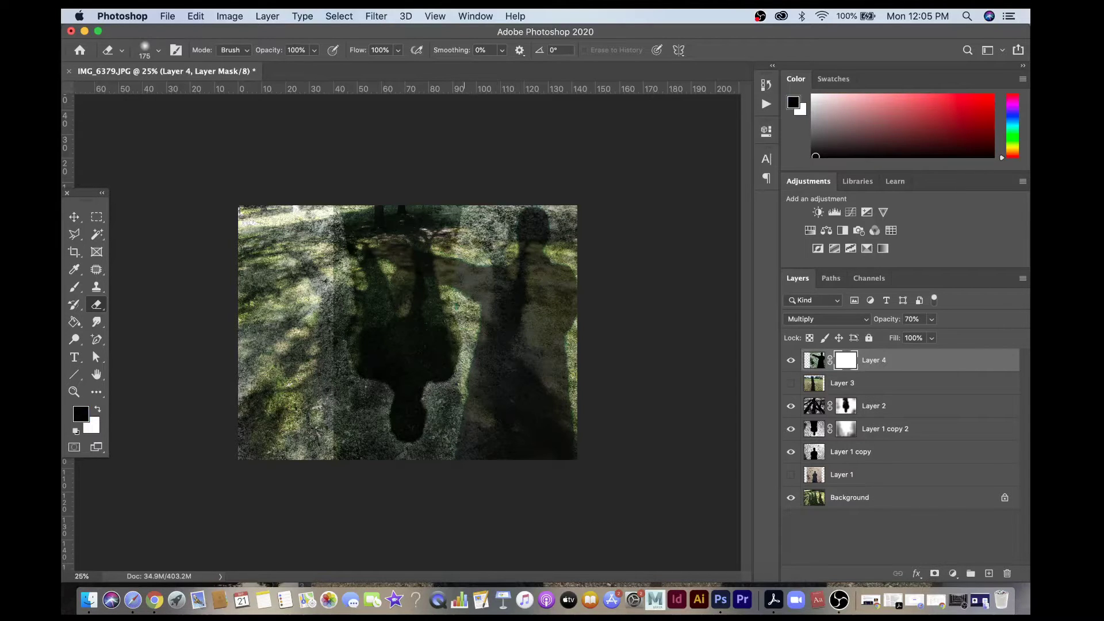
pyautogui.press('b')
pyautogui.moveTo(345, 224)
pyautogui.mouseDown()
pyautogui.moveTo(348, 322)
pyautogui.moveTo(351, 189)
pyautogui.moveTo(437, 402)
pyautogui.mouseUp()
# Set the brush opacity to 24% and paint black on Layer 4's mask between the pointing figure and the central figure's legs.
pyautogui.click(368, 50)
pyautogui.moveTo(372, 73); pyautogui.dragTo(340, 73)
pyautogui.moveTo(499, 345)
pyautogui.mouseDown()
pyautogui.moveTo(506, 370)
pyautogui.moveTo(404, 195)
pyautogui.mouseUp()
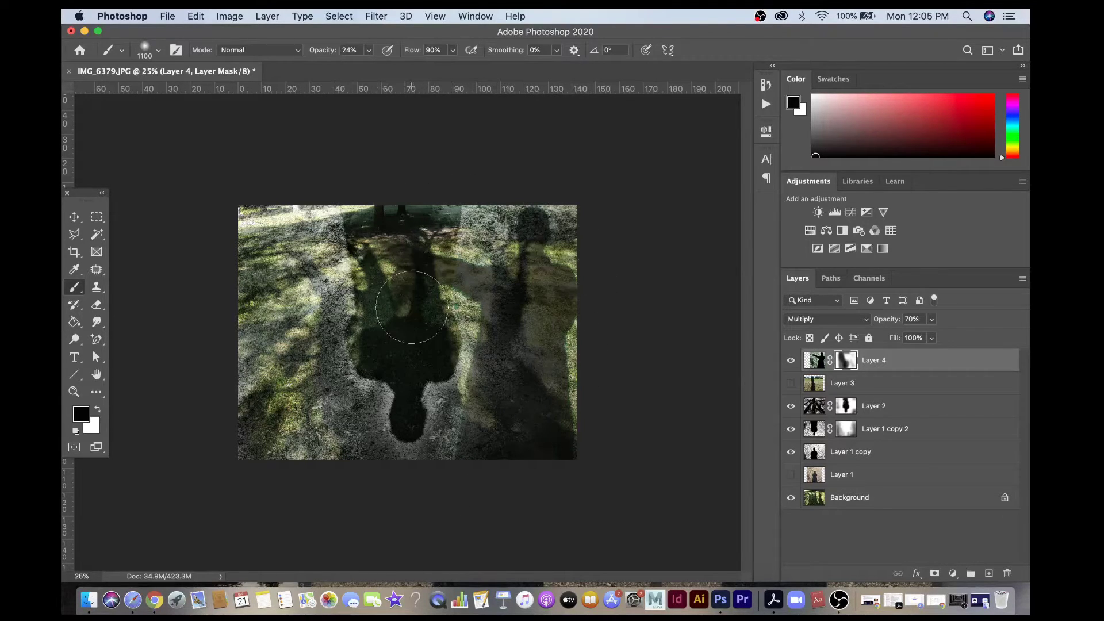
# Duplicate Layer 4, move the copy to the canvas's left side, and flip it horizontally to mirror the pointing figure.
pyautogui.click(74, 217)
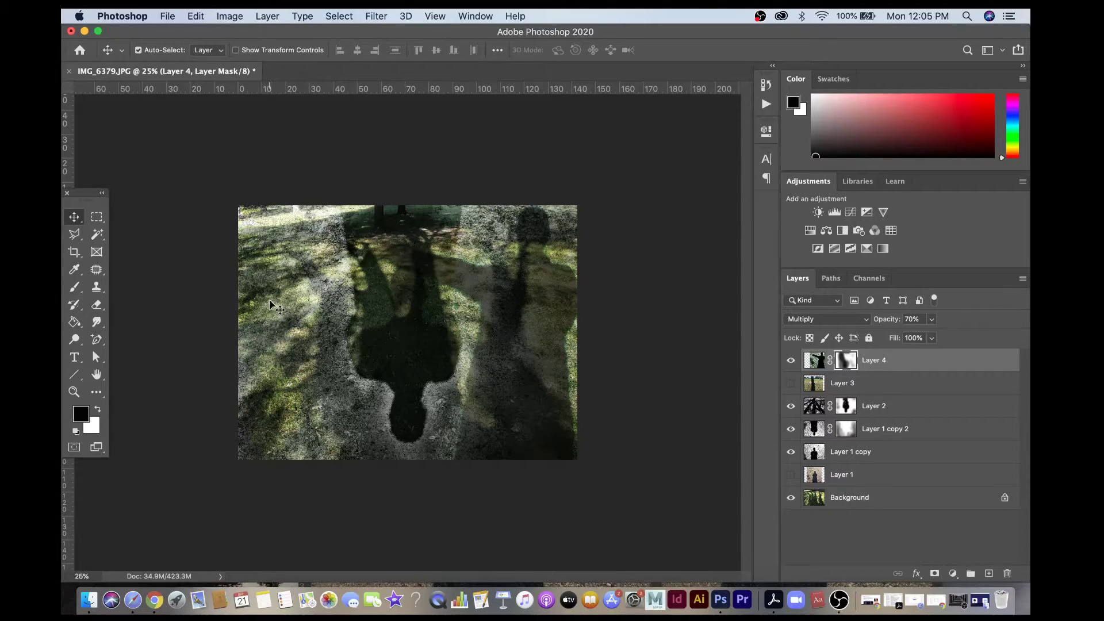
pyautogui.moveTo(966, 368); pyautogui.dragTo(989, 573)
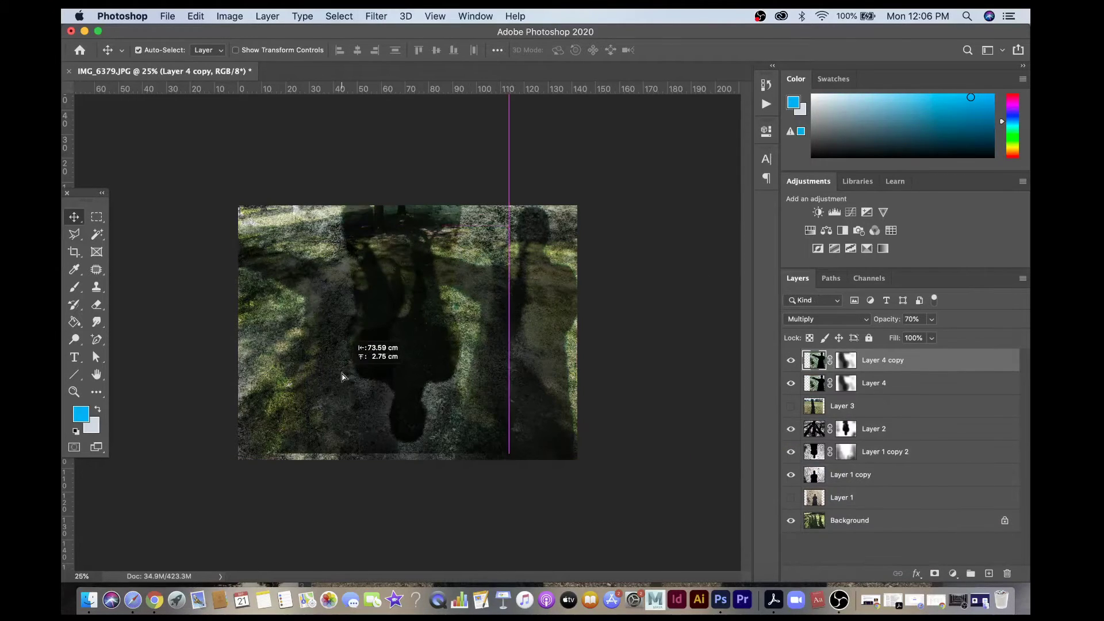
pyautogui.moveTo(342, 377); pyautogui.dragTo(341, 376)
pyautogui.click(196, 16)
pyautogui.moveTo(242, 326)
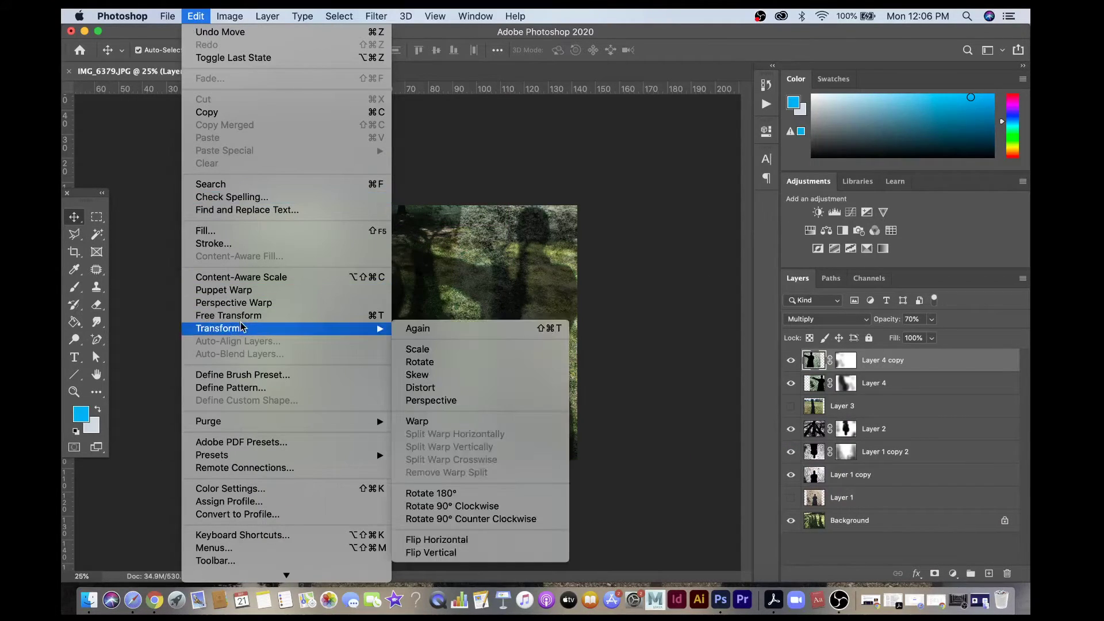
pyautogui.click(452, 540)
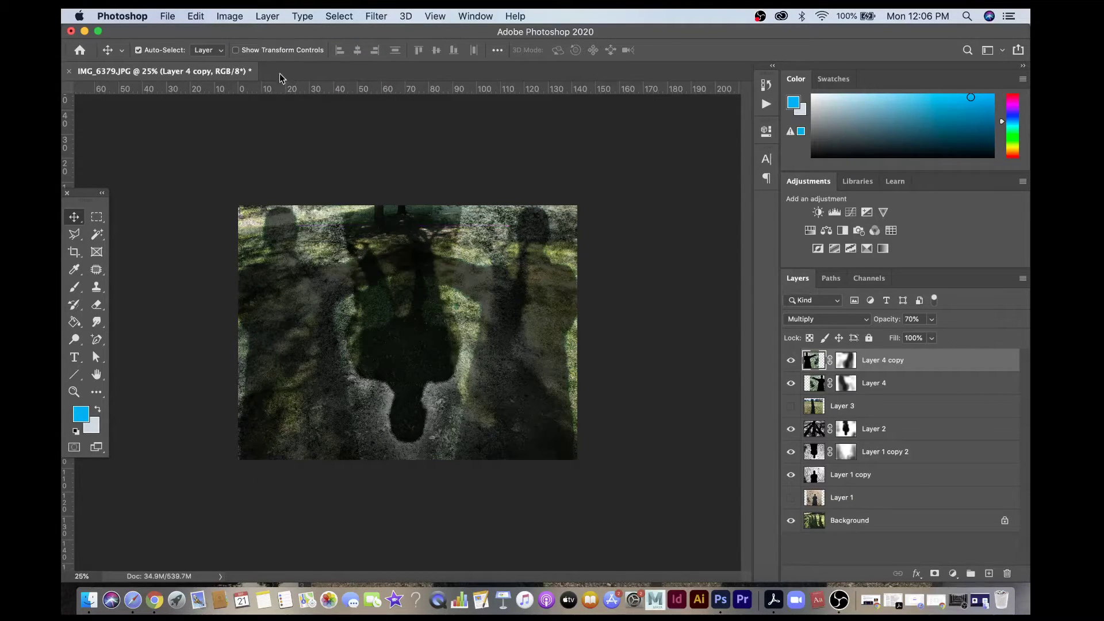
# Apply a Photo Filter to Layer 4 copy using Warming Filter (85) at 90% density.
pyautogui.click(230, 16)
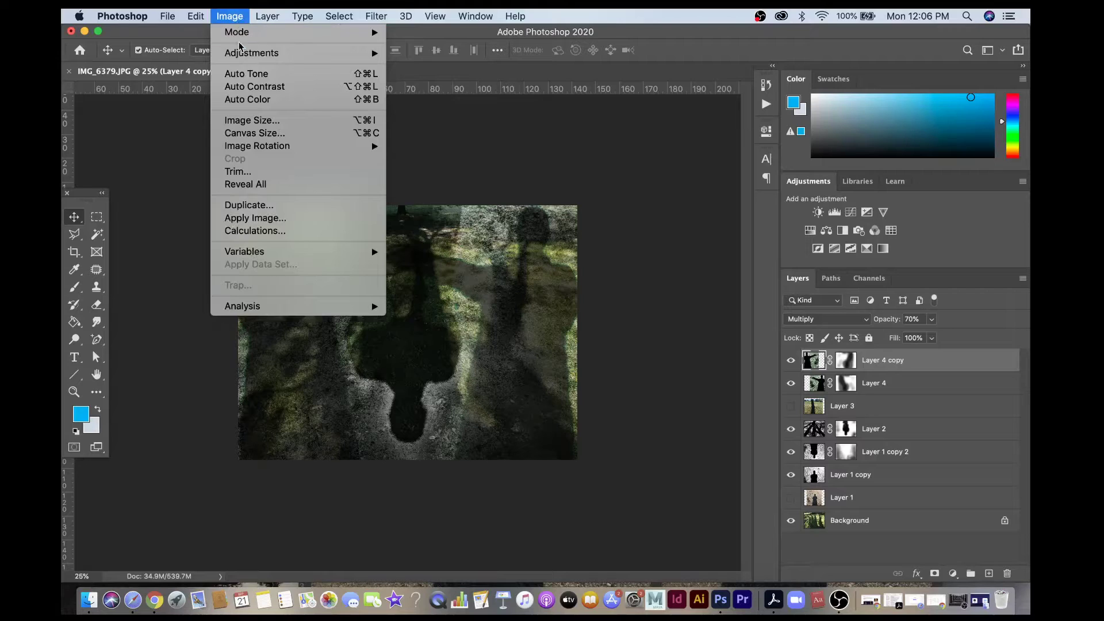
pyautogui.moveTo(242, 54)
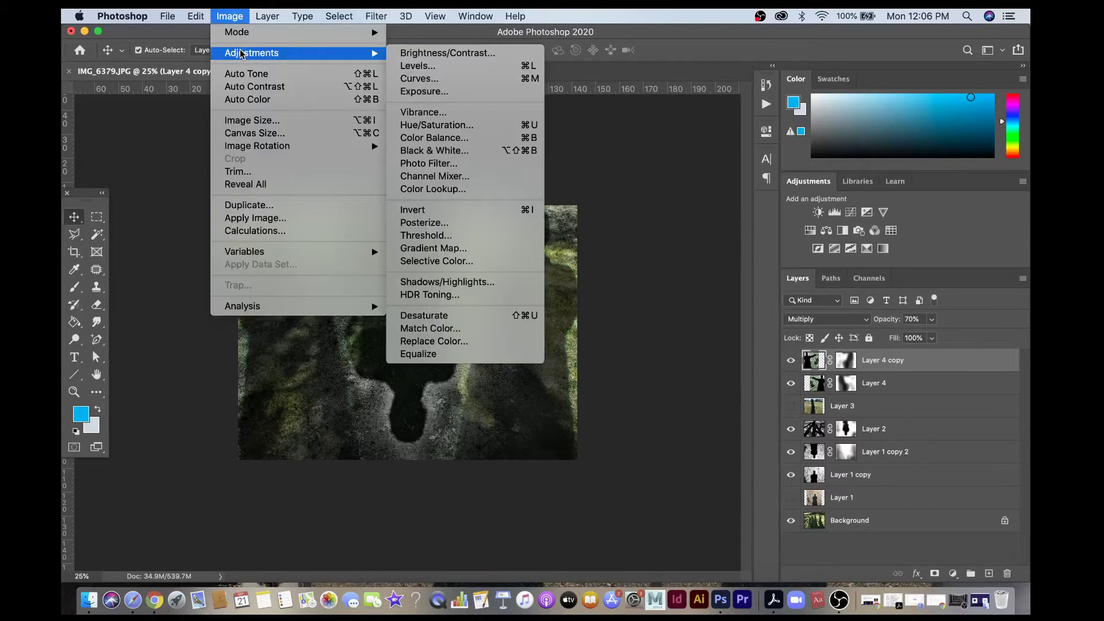
pyautogui.click(418, 164)
pyautogui.click(631, 423)
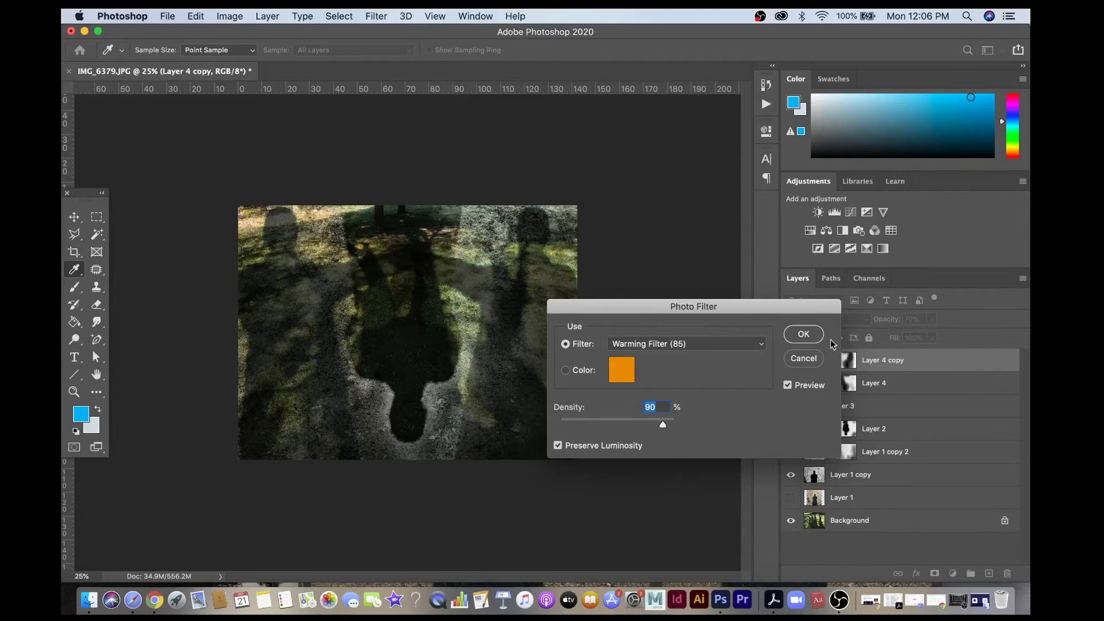
pyautogui.click(806, 336)
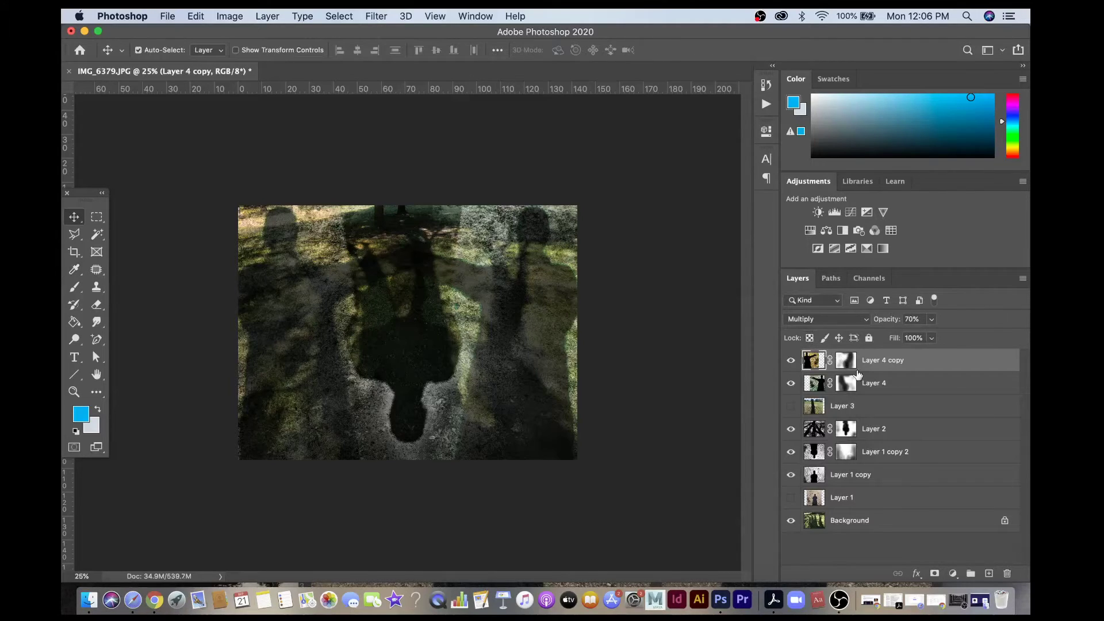
# Apply a Photo Filter to Layer 4 using Deep Red at 73% density.
pyautogui.click(879, 382)
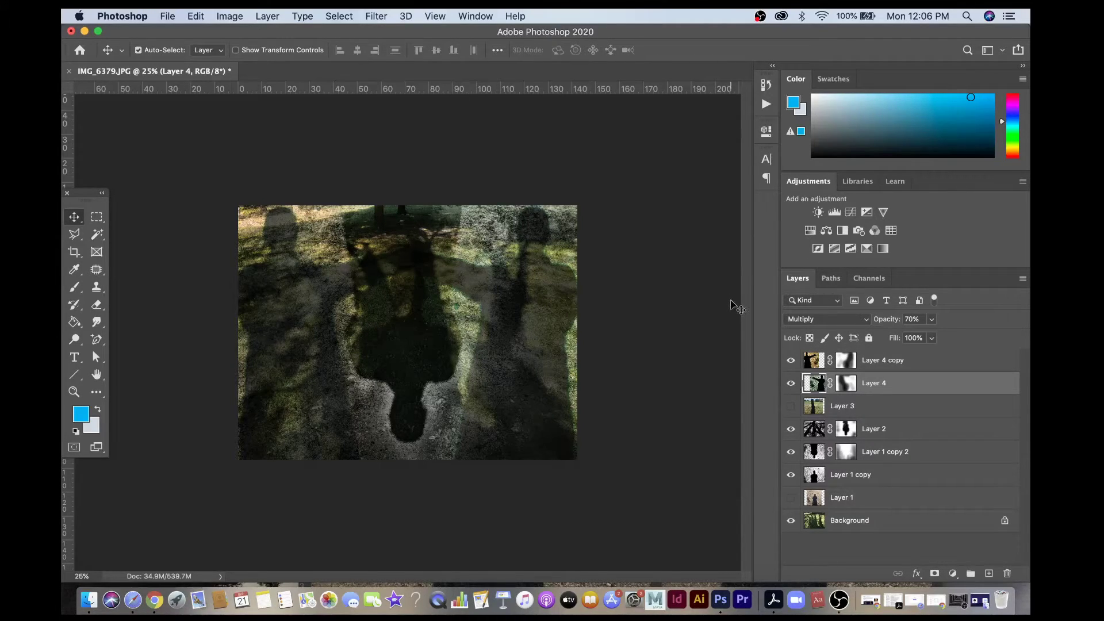
pyautogui.click(229, 16)
pyautogui.moveTo(299, 42)
pyautogui.click(440, 109)
pyautogui.click(661, 343)
pyautogui.click(653, 522)
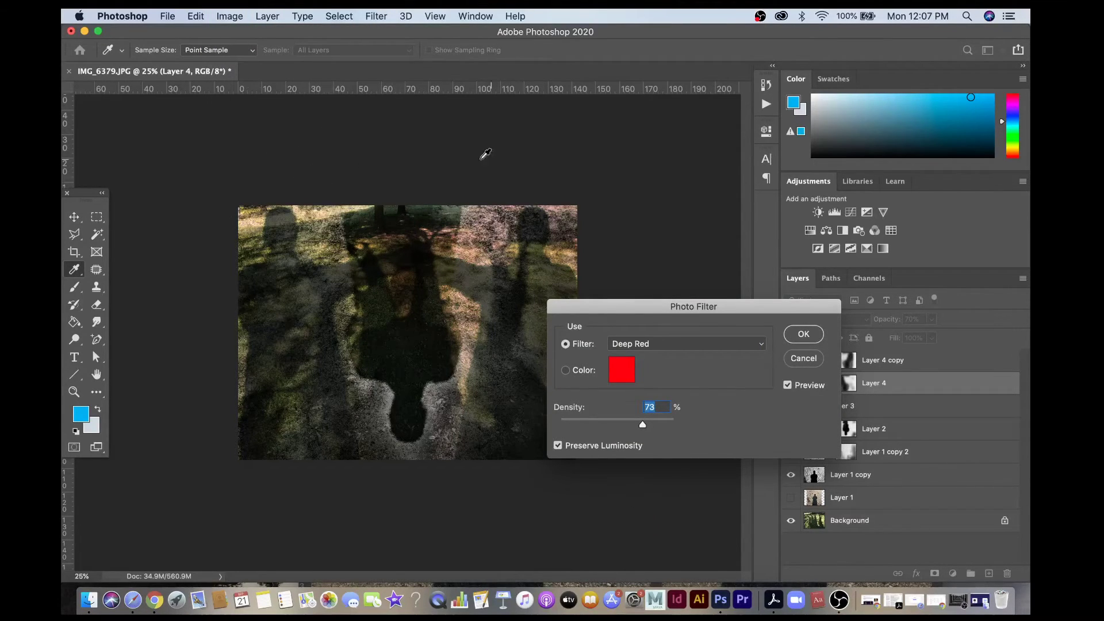
pyautogui.click(819, 339)
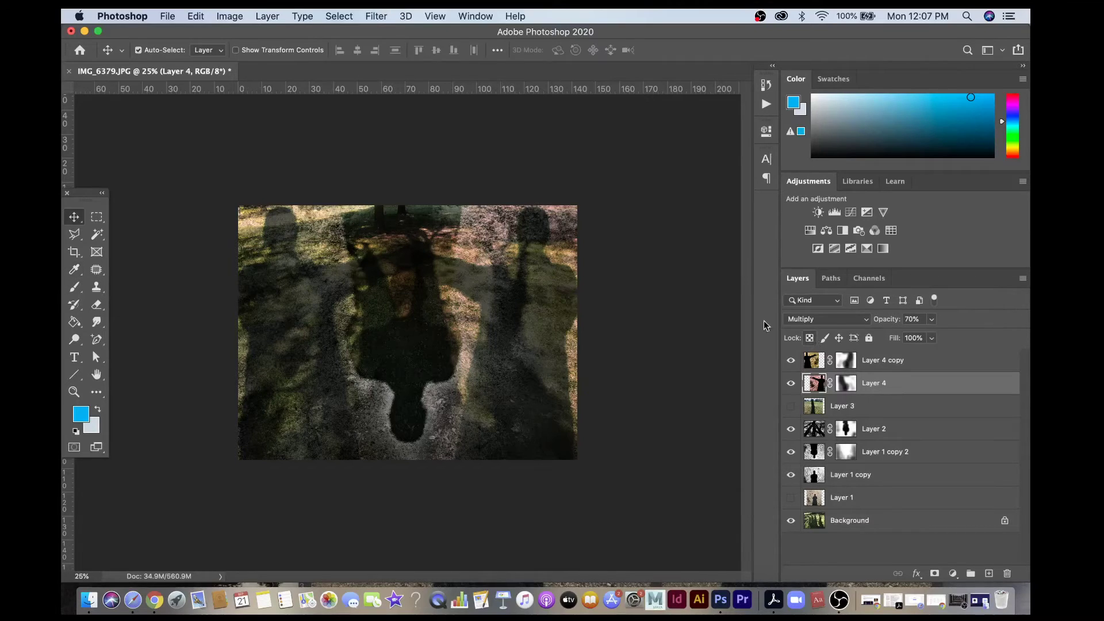
pyautogui.press('z')
pyautogui.keyDown('alt'); pyautogui.click(468, 302); pyautogui.keyUp('alt')
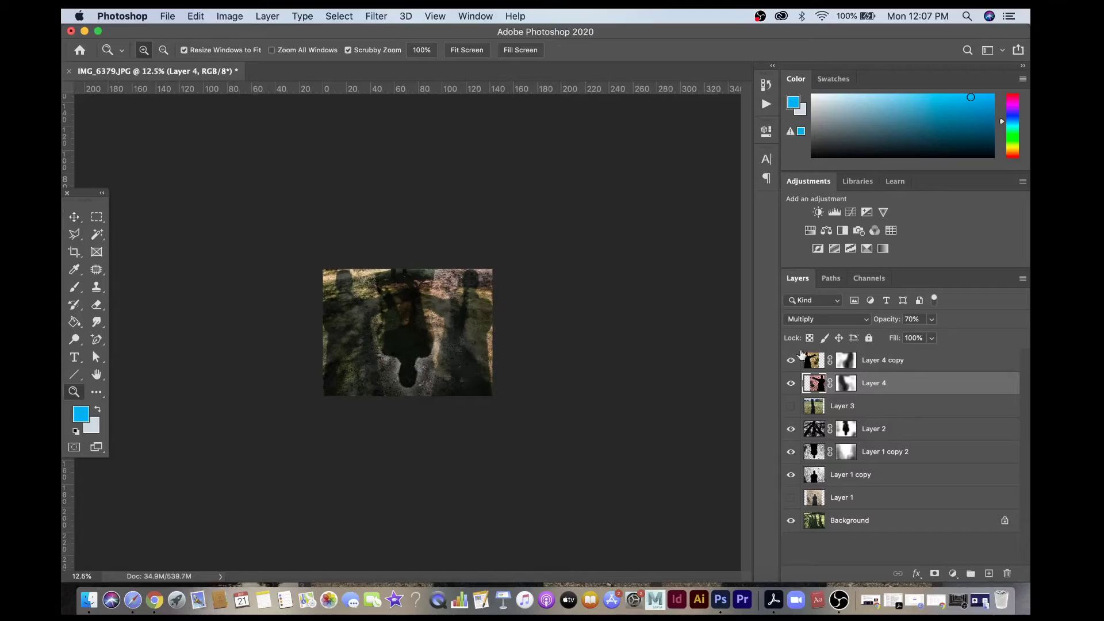
pyautogui.click(824, 321)
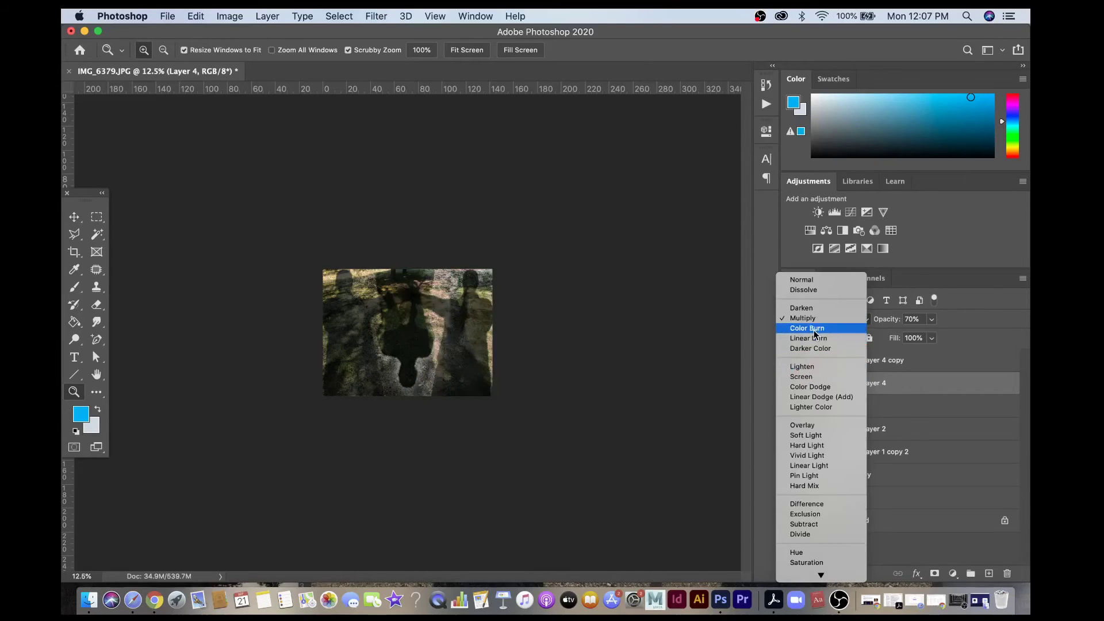
pyautogui.click(890, 321)
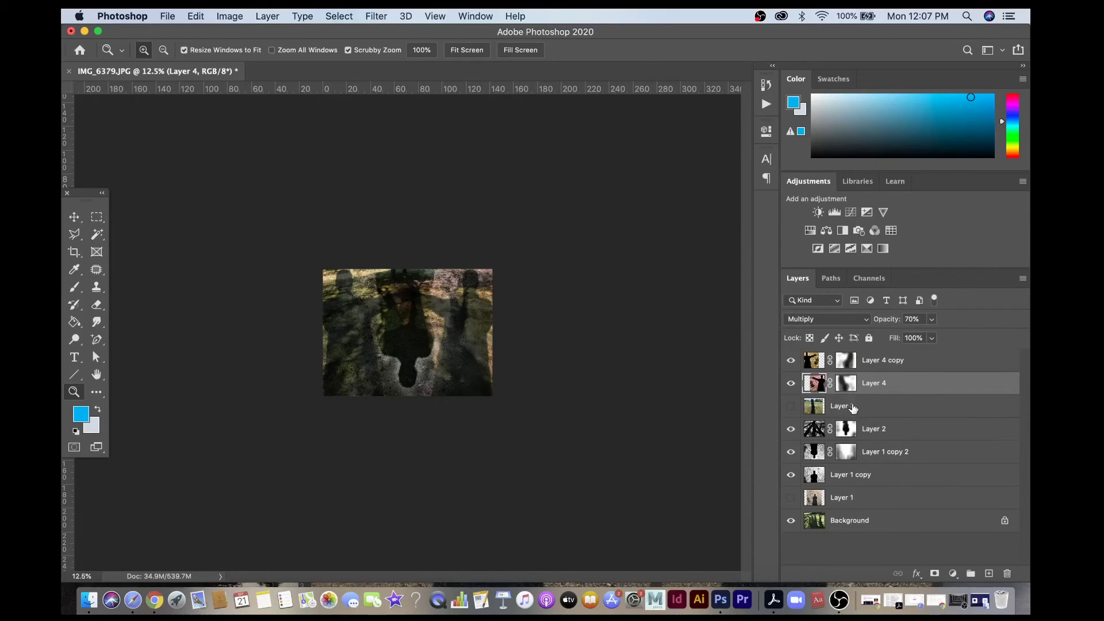